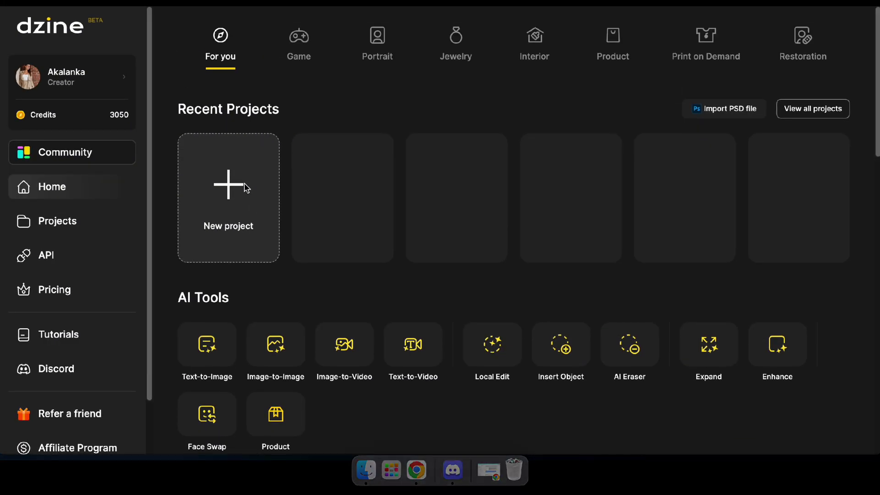
Start a new blank project from the Dzine home dashboard
click(317, 189)
Create the new project as a square 1:1 canvas at 1536×1536
double_click(90, 75)
click(155, 193)
click(82, 136)
click(210, 301)
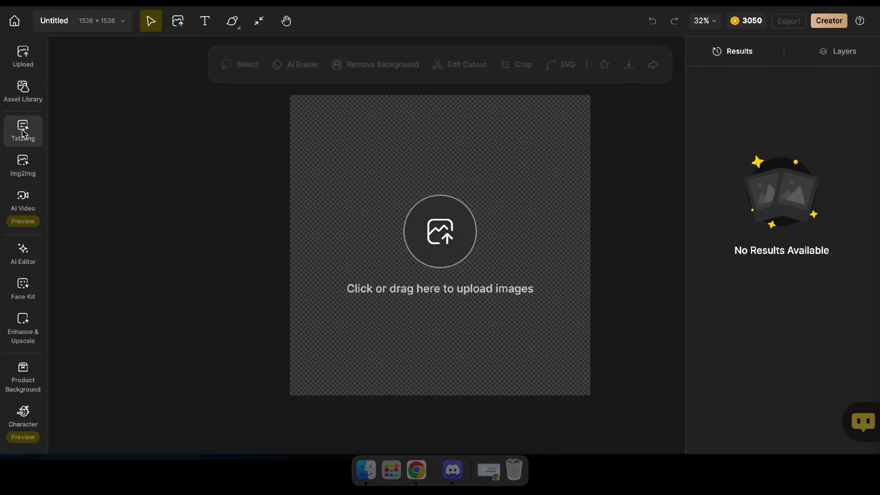
Return to the home page so the Untitled project shows under Recent Projects
mouse_move(24, 133)
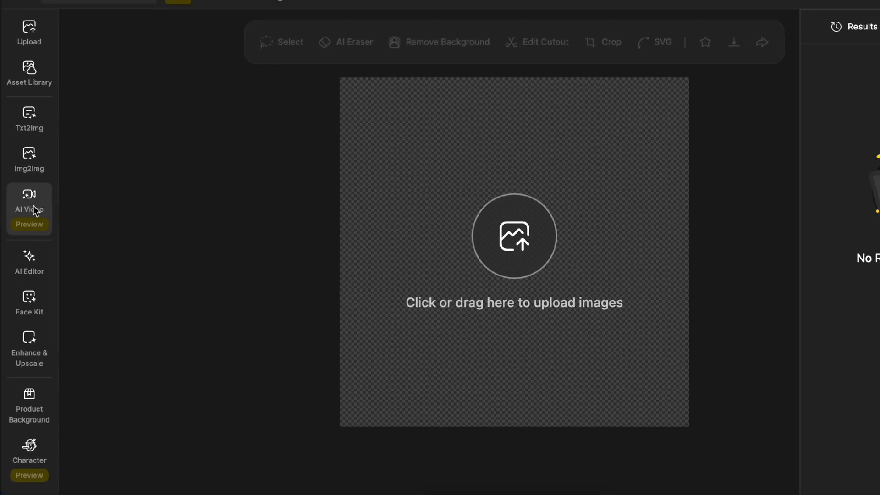
mouse_move(28, 348)
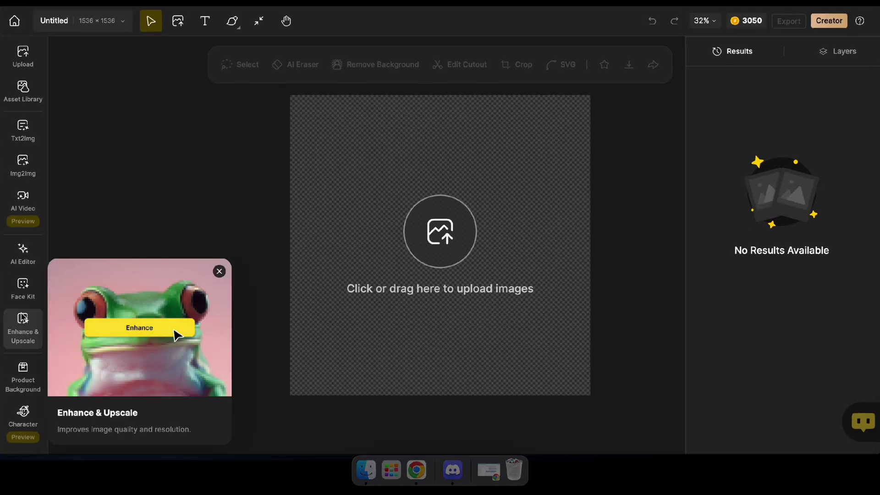
click(14, 20)
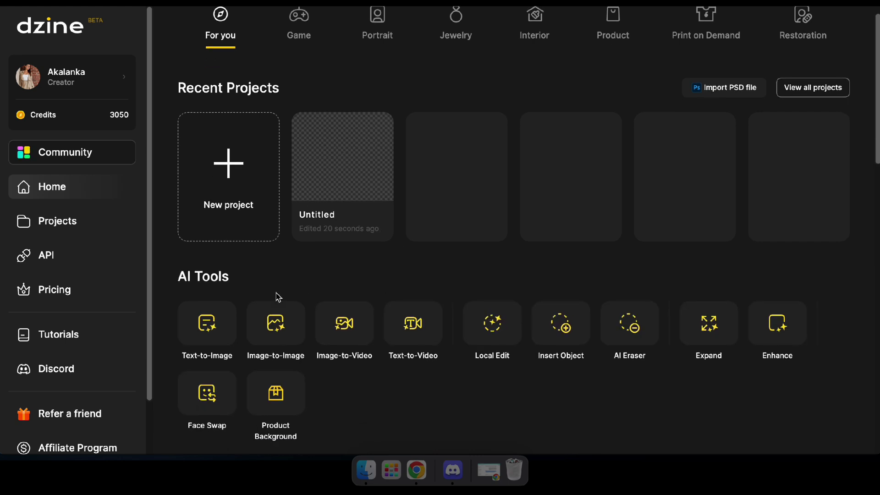
scroll(278, 296, down, 3)
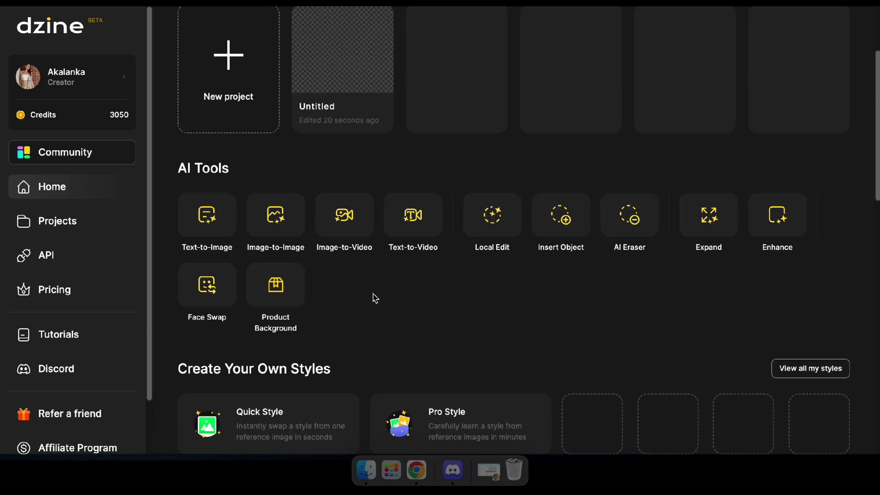
scroll(347, 304, down, 2)
scroll(347, 309, down, 5)
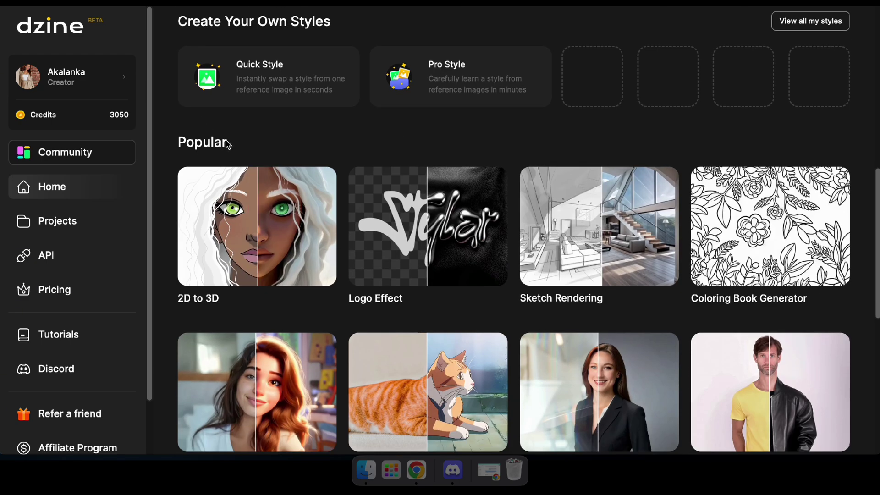
double_click(227, 143)
click(265, 140)
scroll(298, 220, down, 8)
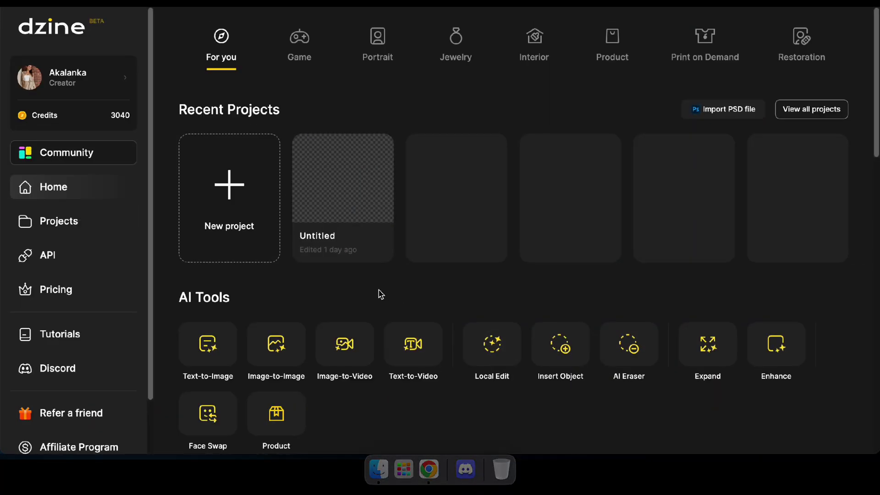
scroll(379, 291, down, 4)
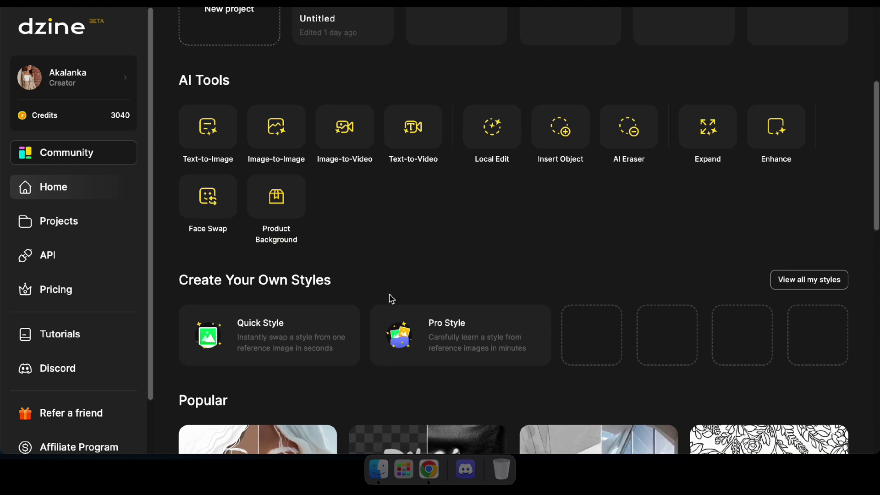
scroll(389, 298, up, 4)
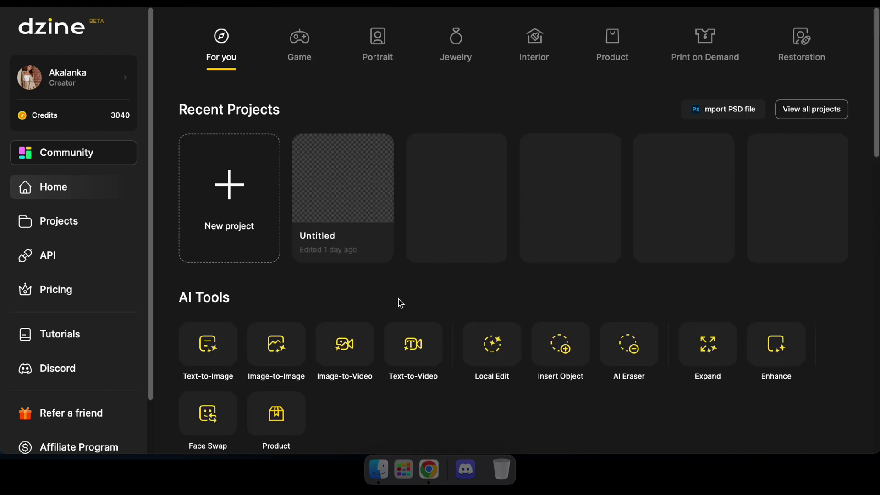
Open Text-to-Image and keep FLUX.1 as the style with the sample perfume-bottle prompt
click(207, 350)
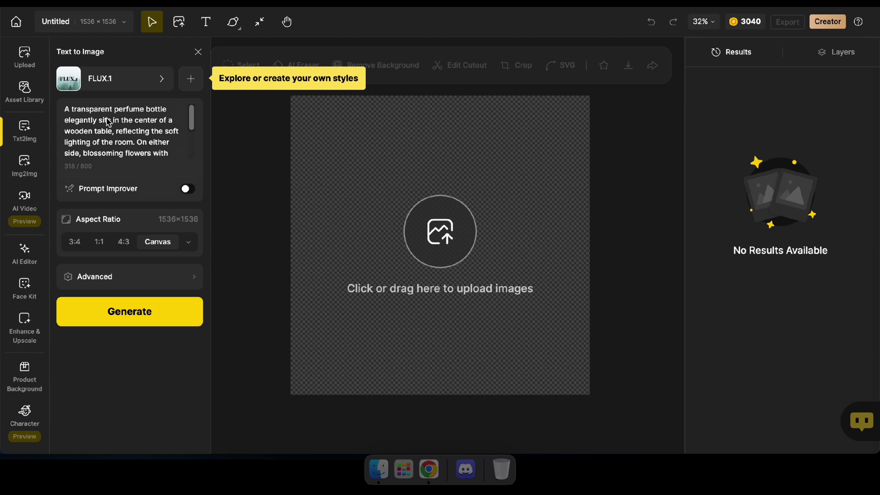
click(107, 120)
click(129, 82)
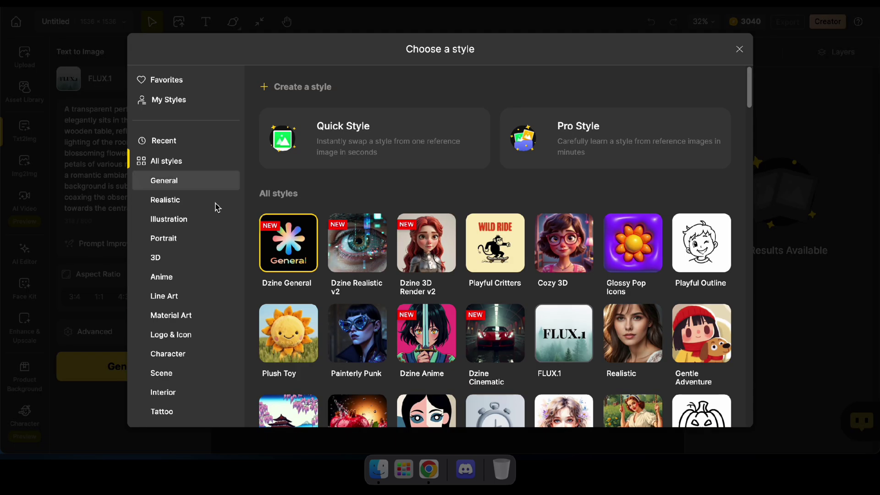
scroll(444, 306, down, 3)
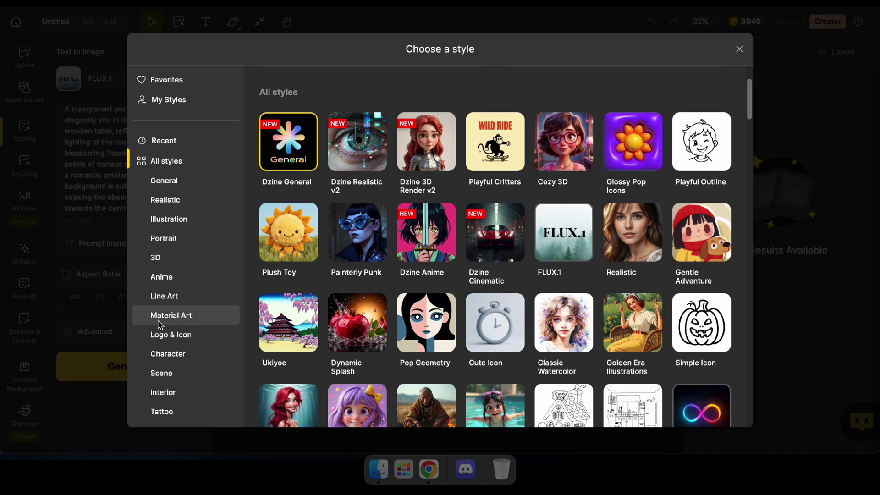
scroll(555, 183, down, 3)
click(579, 146)
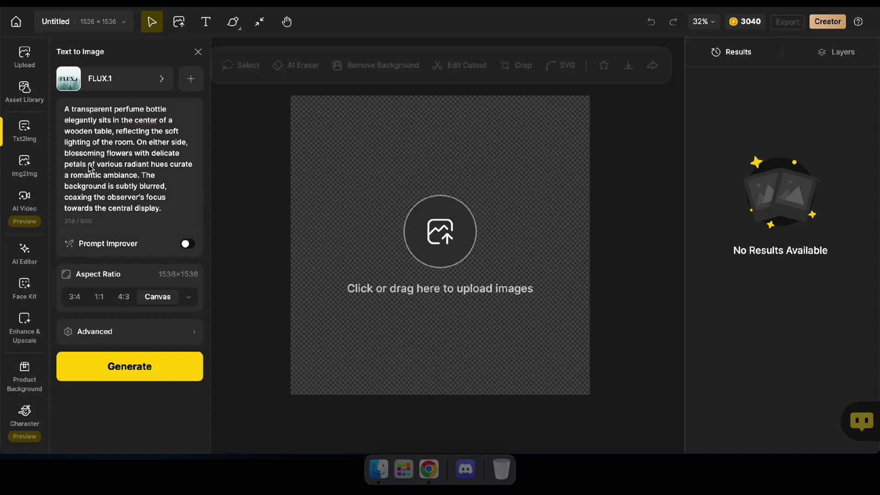
Generate images from 'a beautiful women in saree' with Prompt Improver on at 3:4
key(super+a)
text(a beautiful women in saree)
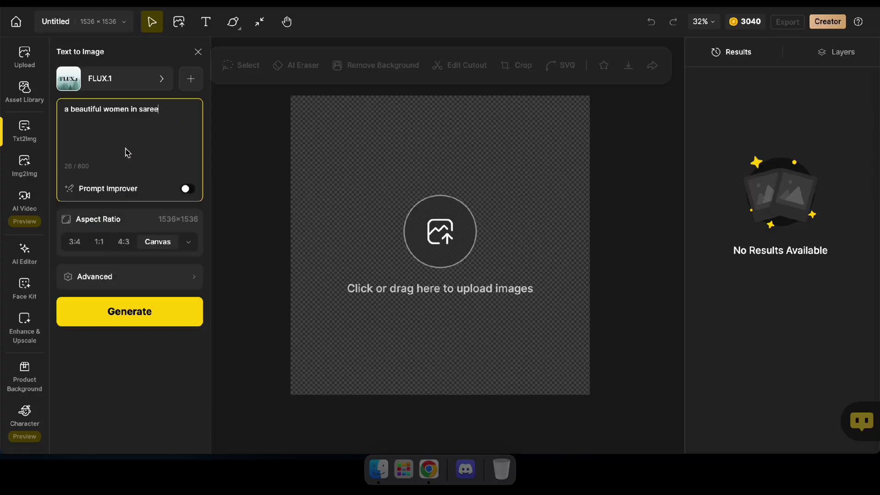
click(187, 191)
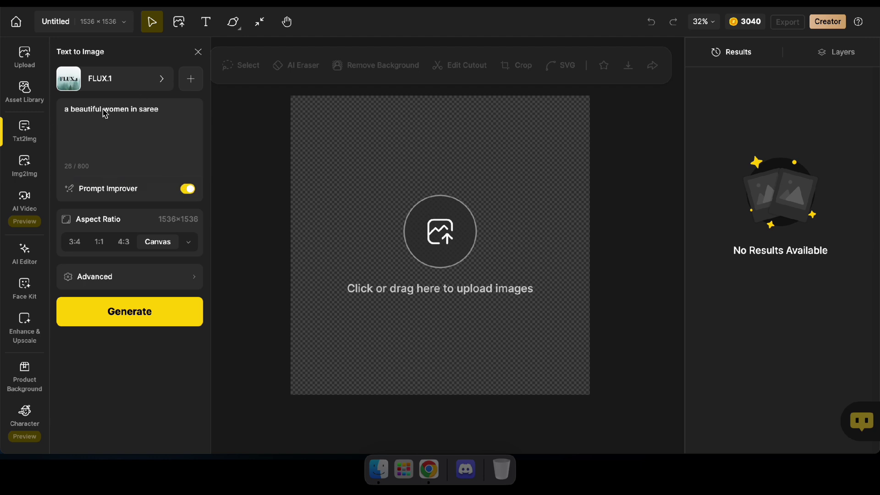
click(75, 242)
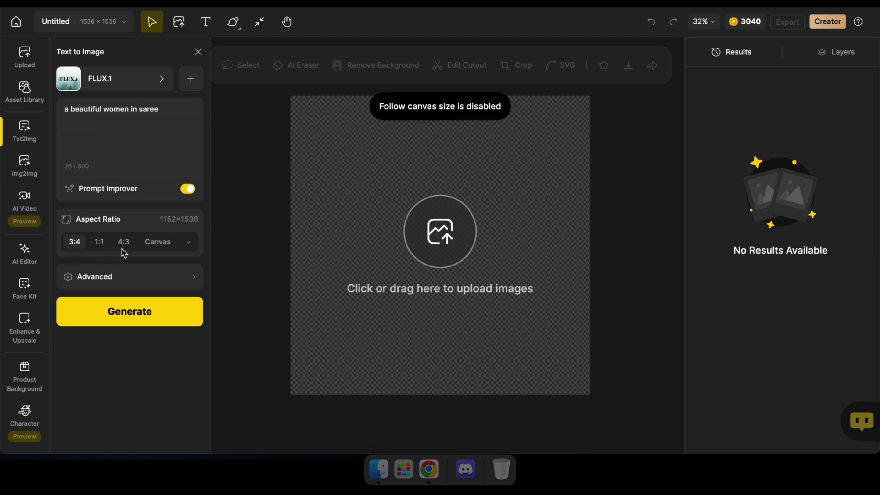
click(188, 243)
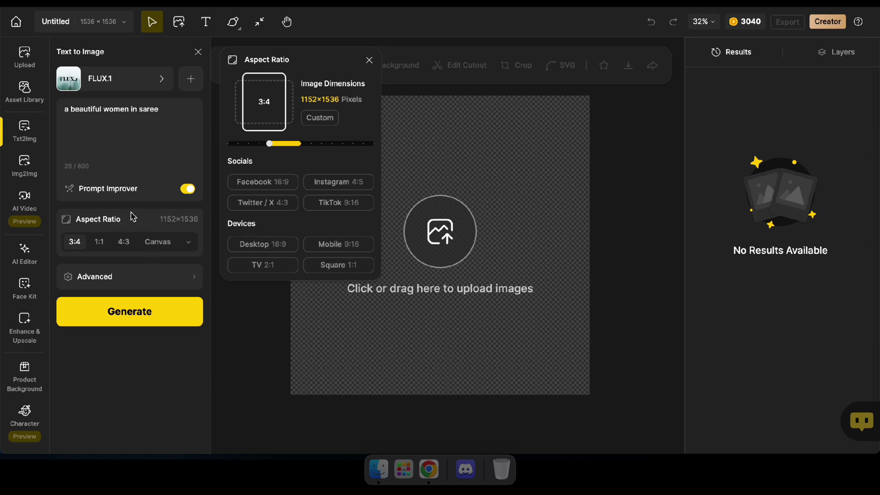
click(125, 313)
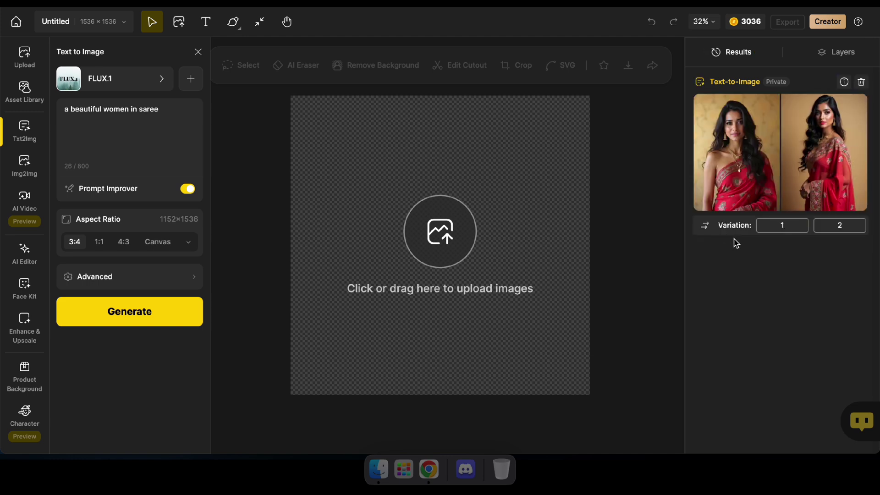
Create a two-image variation of the first red-saree portrait
mouse_move(737, 133)
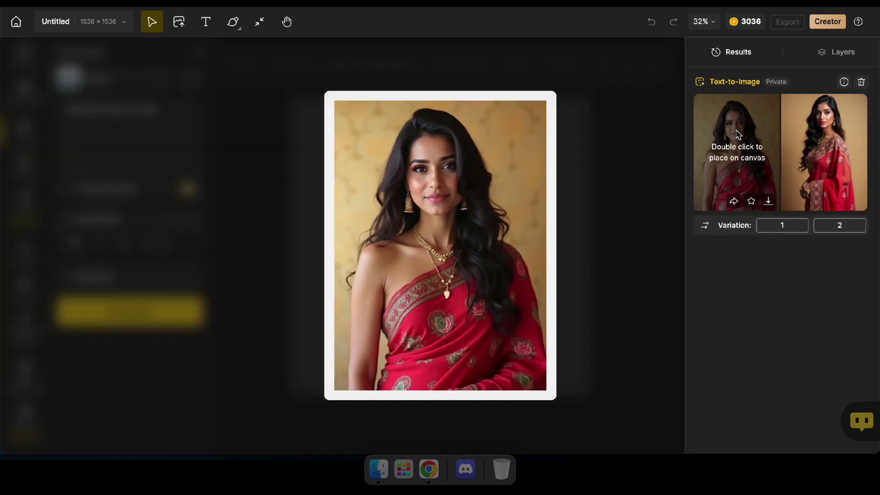
mouse_move(792, 139)
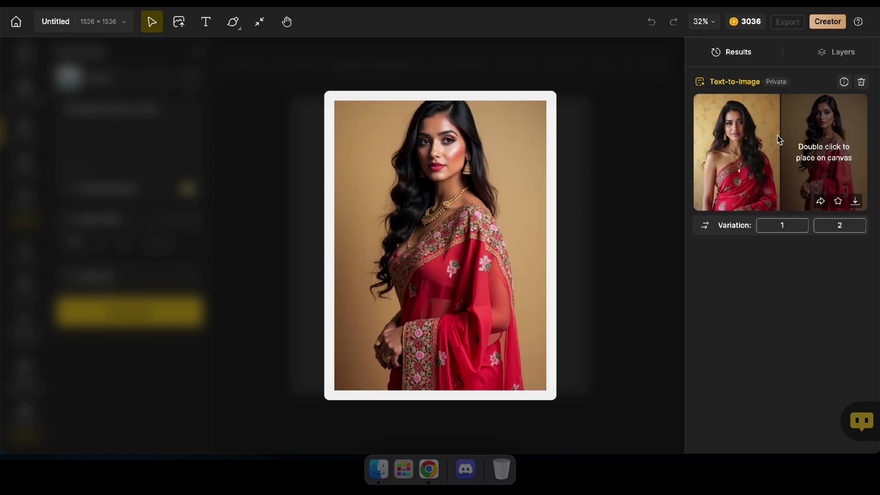
mouse_move(761, 140)
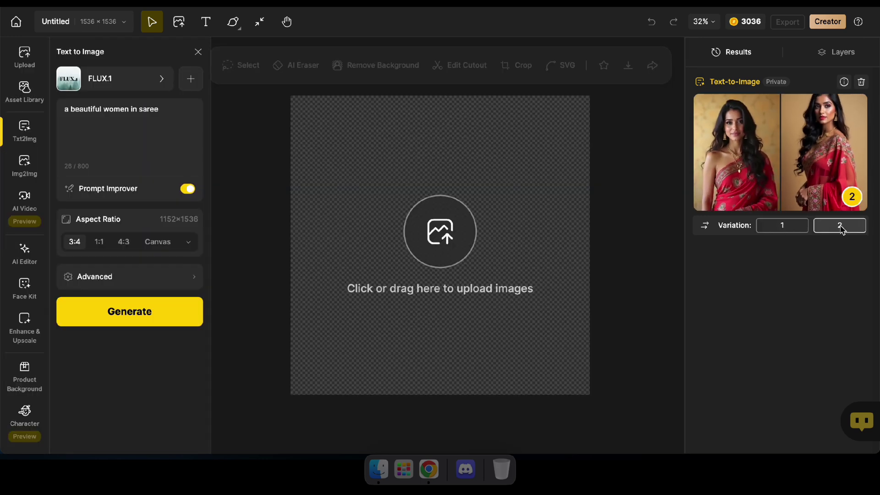
click(782, 225)
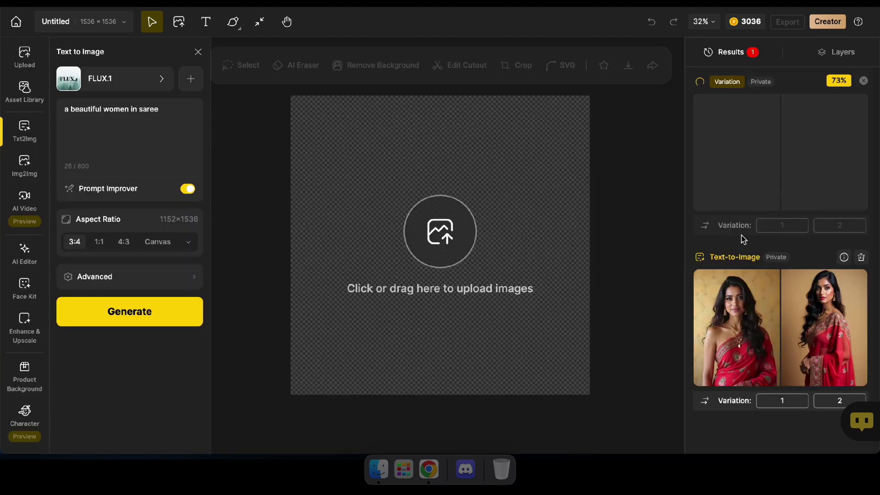
Place the first saree portrait from the Text-to-Image results onto the canvas
mouse_move(735, 151)
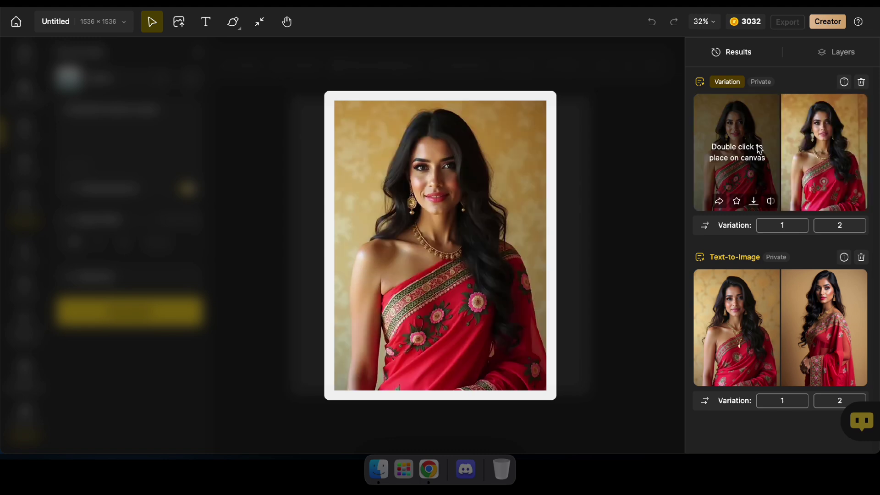
mouse_move(733, 312)
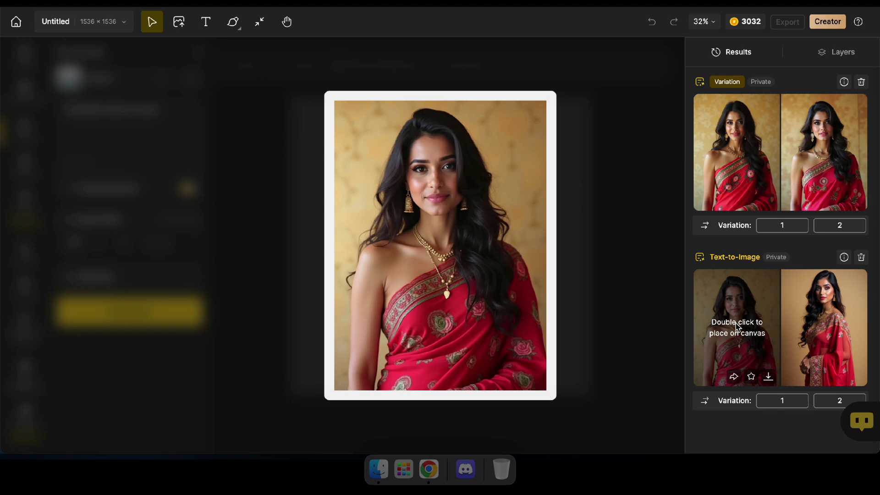
double_click(736, 327)
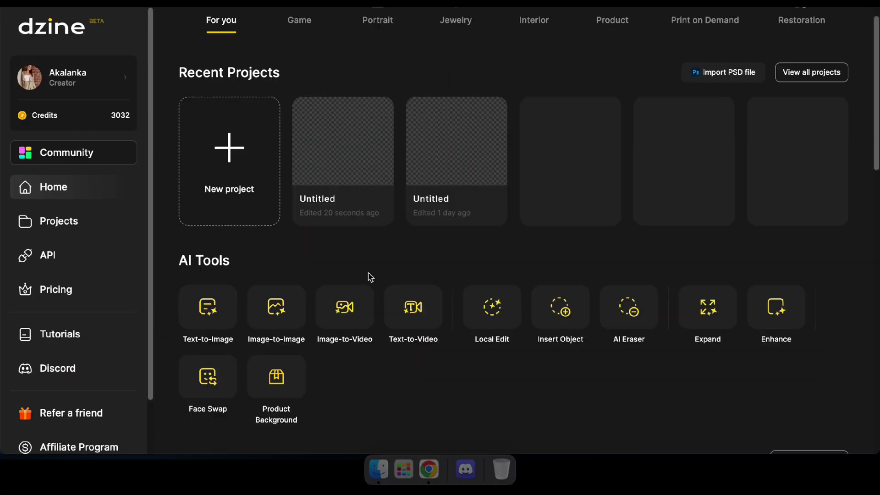
Generate a Standard 16:9, 5-second Text-to-Video clip of 'A dog playing guitar'
scroll(371, 277, down, 2)
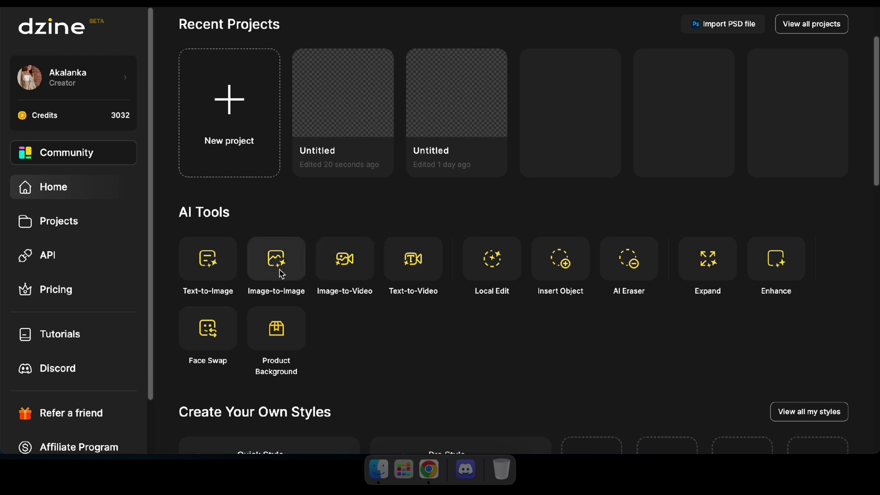
click(424, 274)
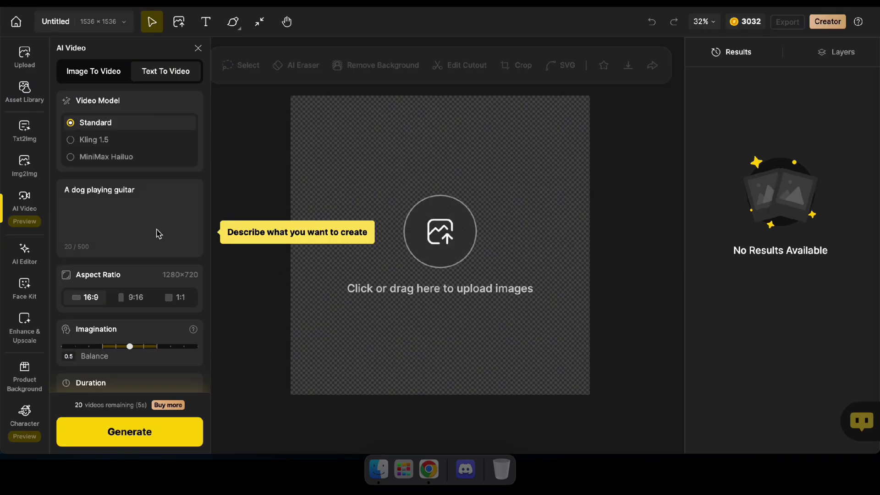
click(154, 200)
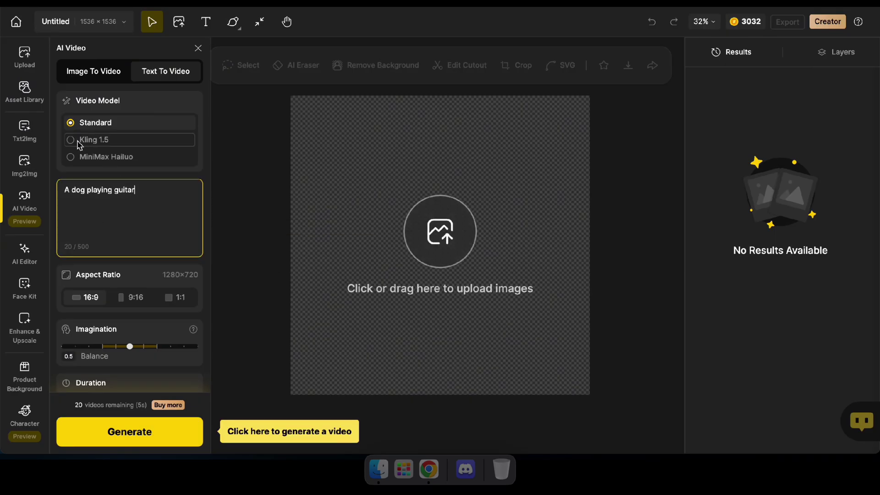
scroll(104, 155, down, 1)
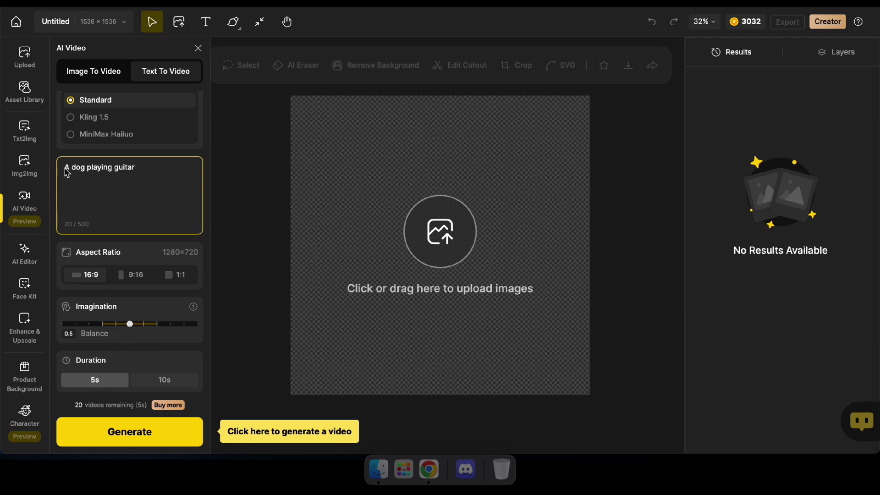
drag(138, 169, 57, 172)
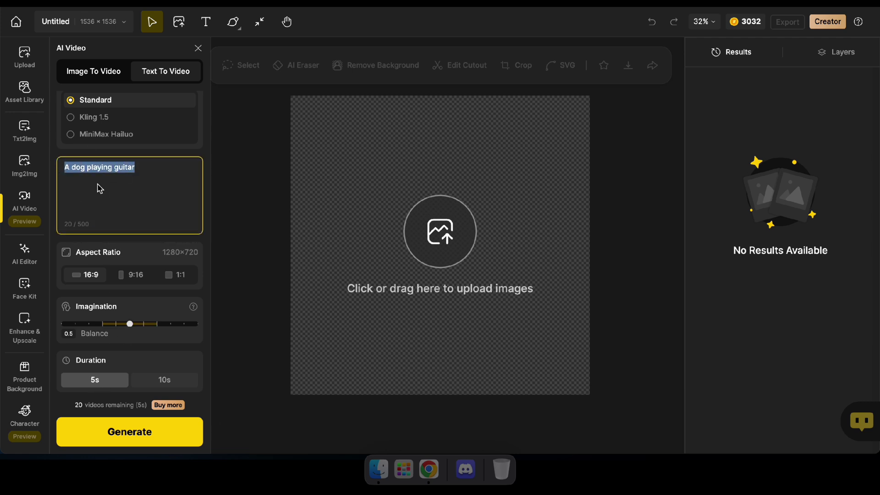
scroll(112, 211, up, 1)
scroll(124, 320, down, 1)
click(141, 438)
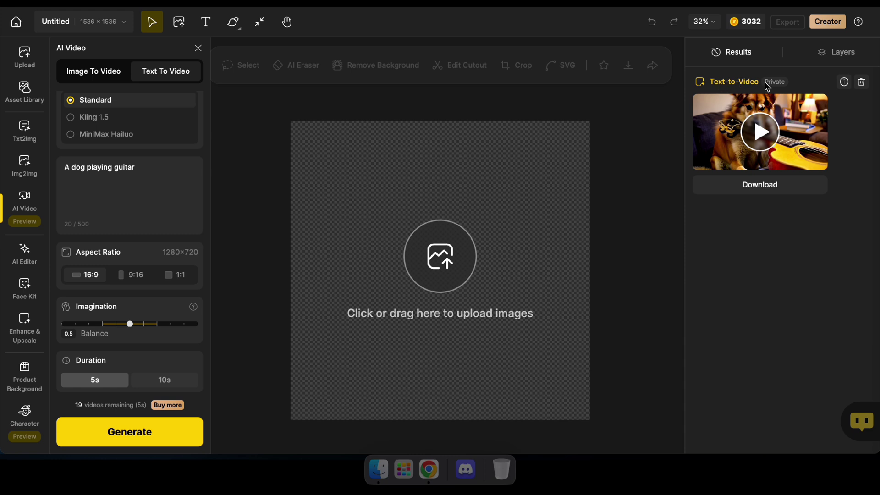
Check the dog video's generation settings, then play and close its preview
click(843, 83)
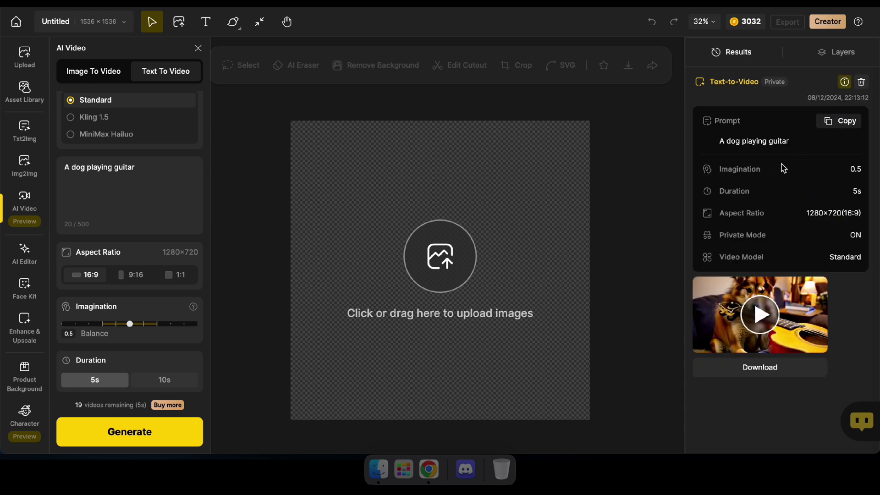
click(844, 84)
click(753, 158)
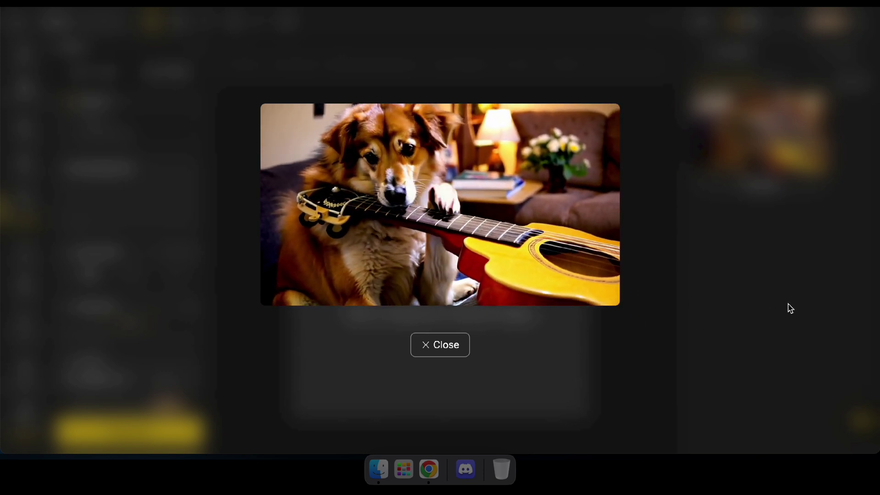
click(789, 306)
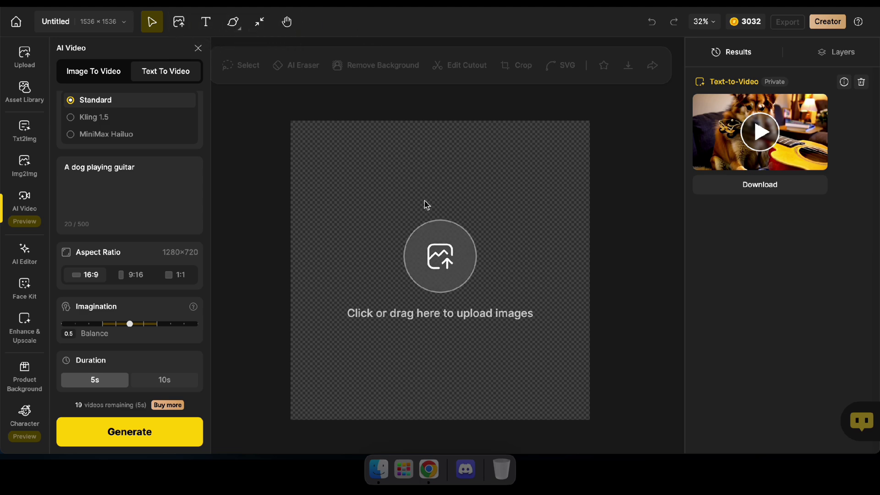
Go back to the Home dashboard and open the Face Swap tool
click(16, 22)
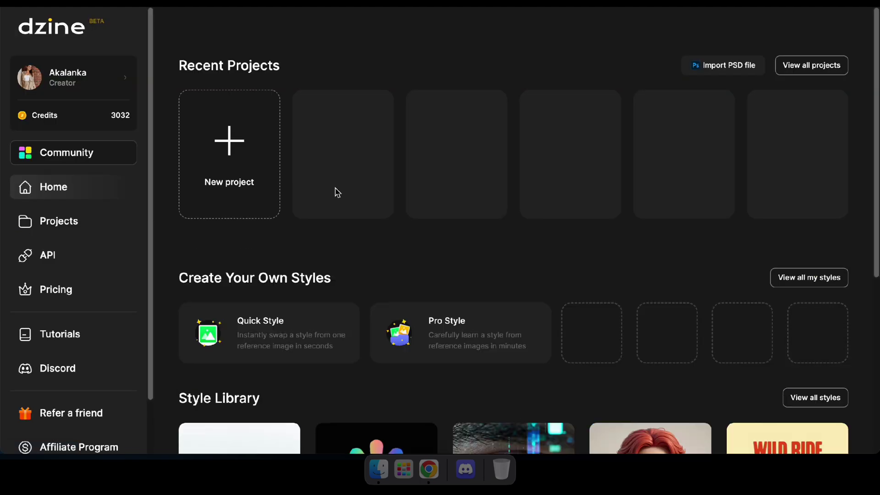
scroll(506, 303, down, 6)
scroll(371, 180, up, 3)
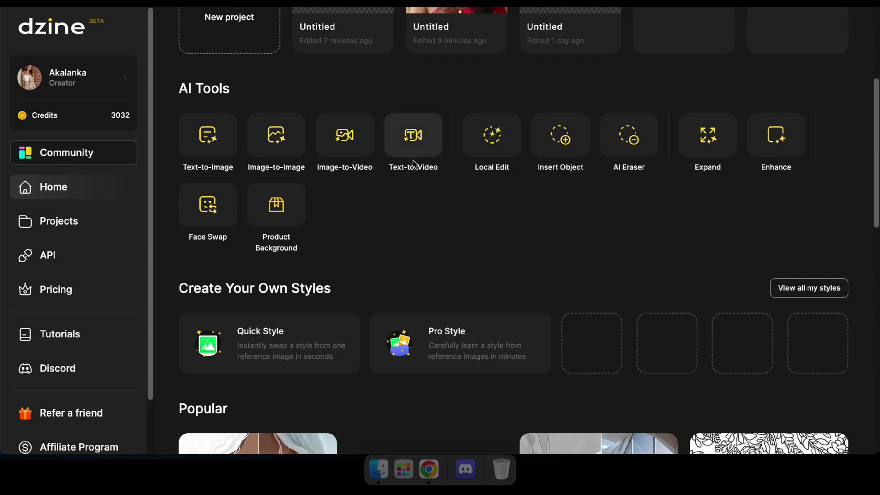
scroll(406, 138, down, 1)
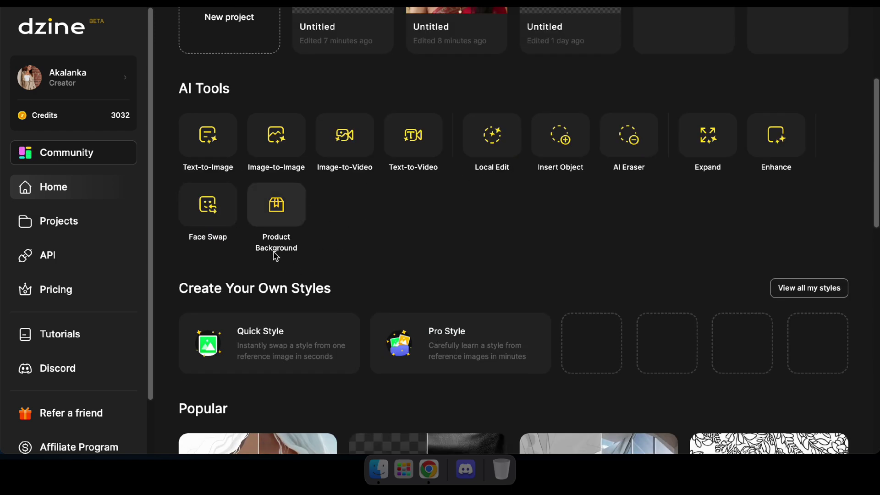
scroll(276, 255, down, 1)
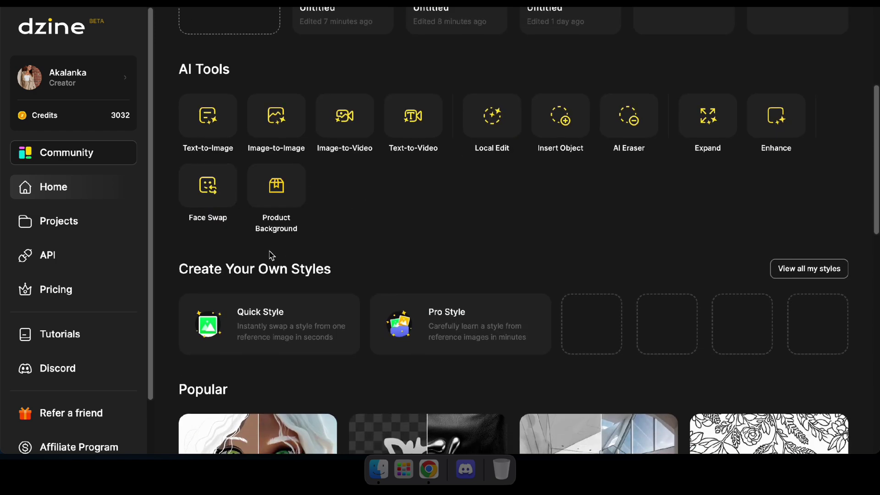
click(208, 186)
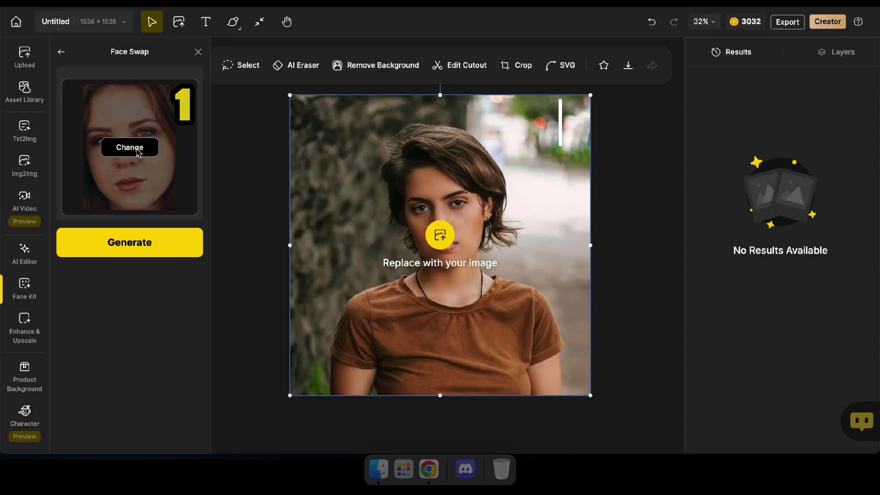
Load undefined_image (40).png as the face and undefined_image (41).png as the target photo
mouse_move(504, 234)
mouse_down()
mouse_move(547, 235)
mouse_move(504, 234)
mouse_up()
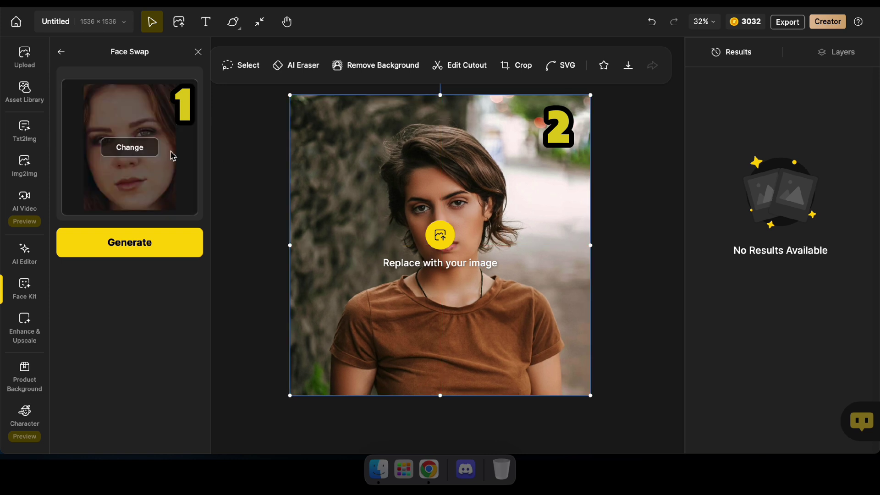
click(122, 147)
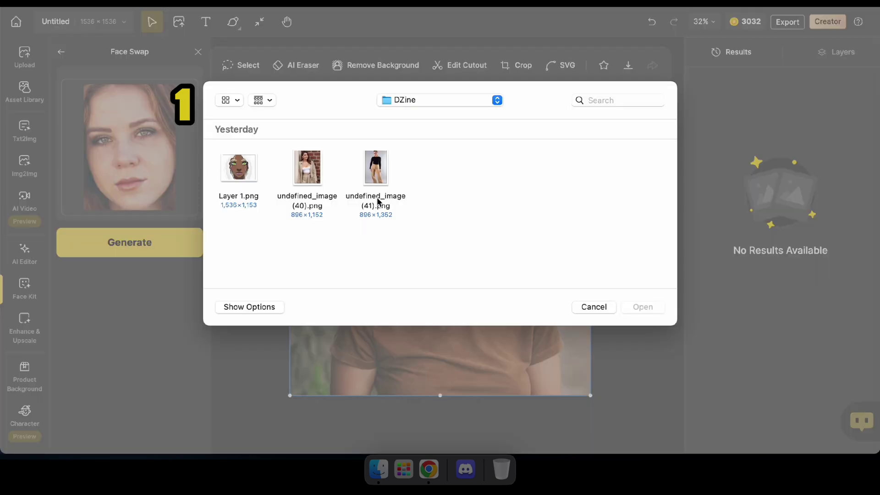
click(316, 171)
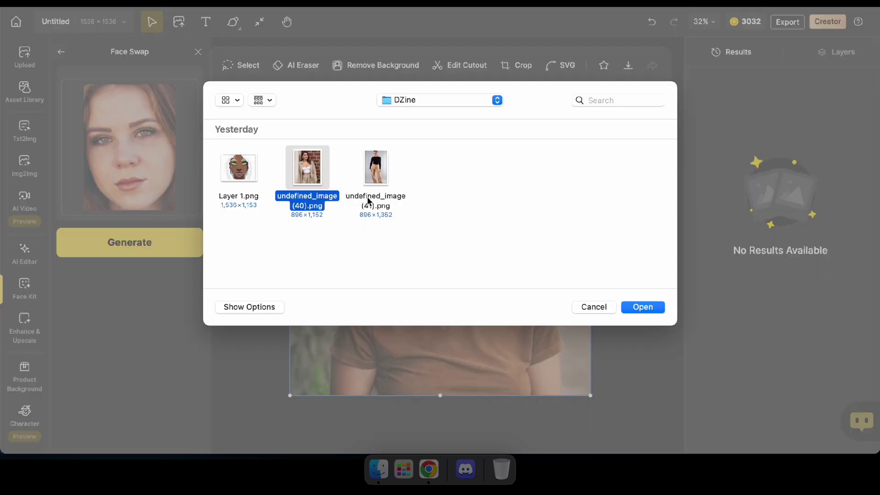
double_click(311, 183)
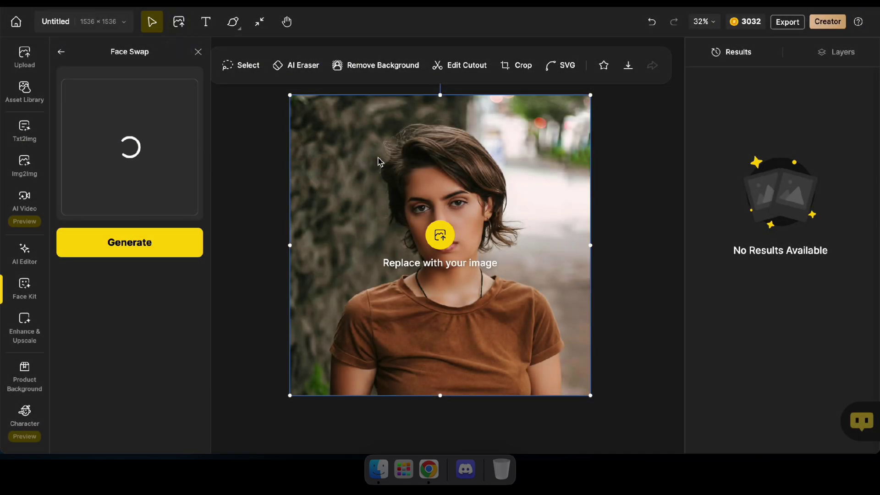
click(439, 235)
double_click(375, 170)
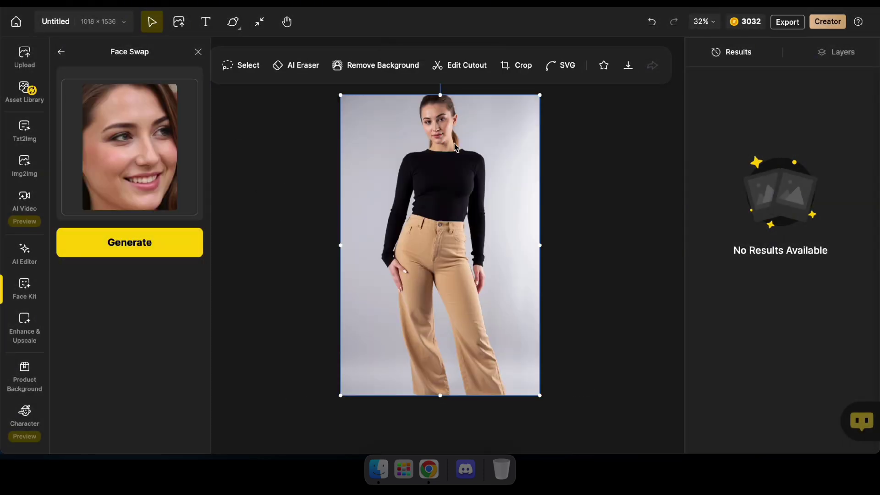
Run Face Swap and place the first of the four results on the canvas
click(148, 250)
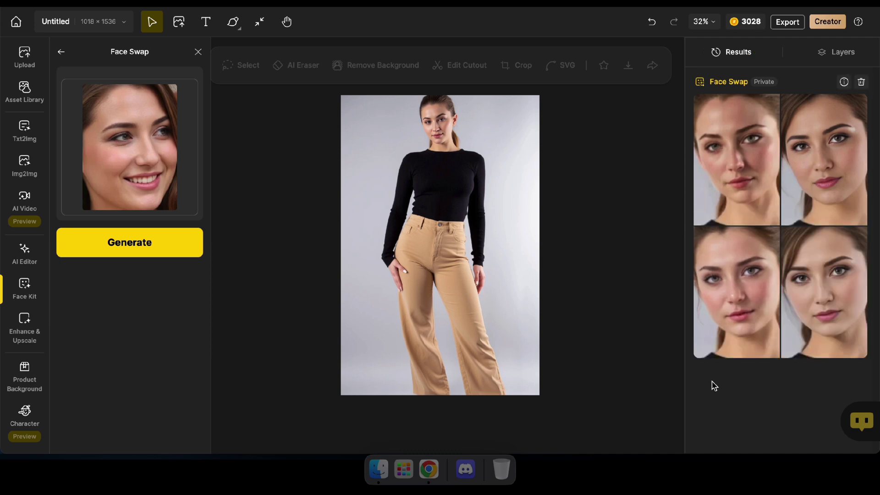
mouse_move(825, 164)
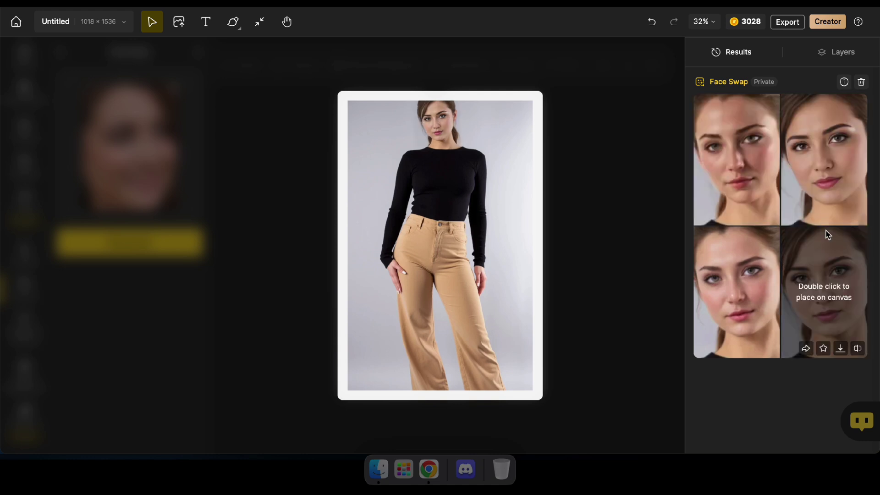
double_click(731, 161)
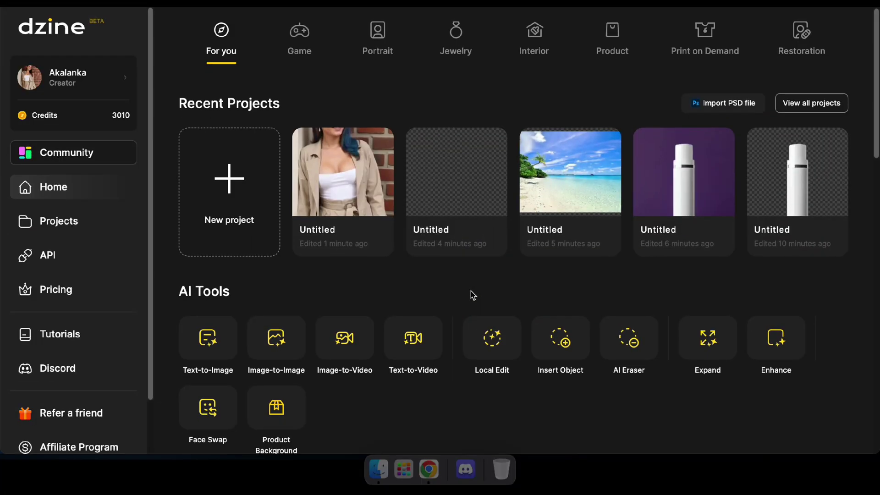
Open 2D to 3D, swap in Layer 1.png, and view its 3D-rendering prompt
scroll(473, 294, down, 10)
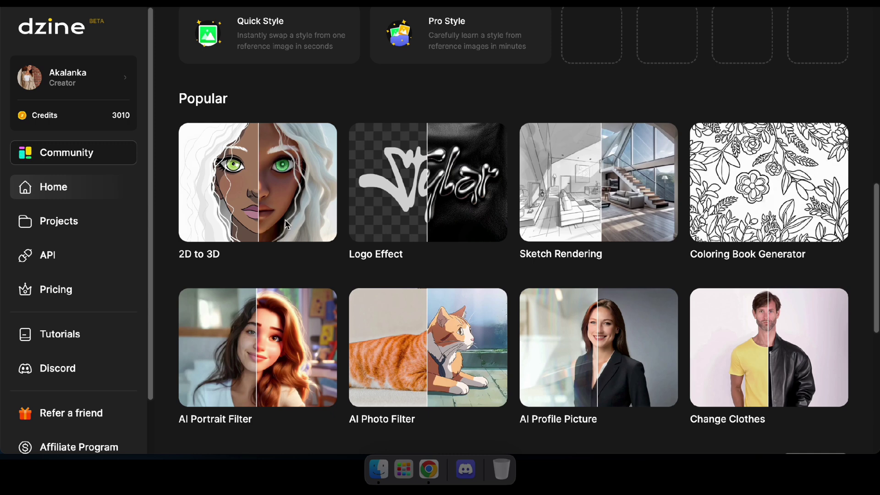
click(261, 192)
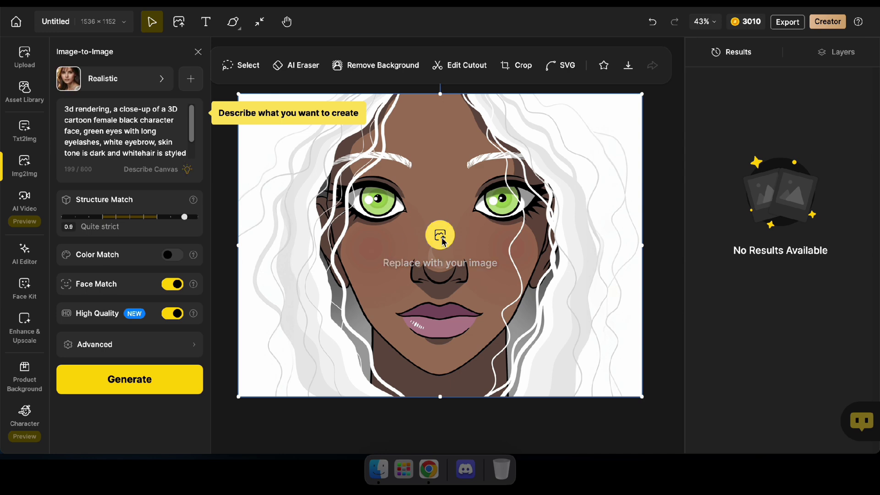
click(440, 235)
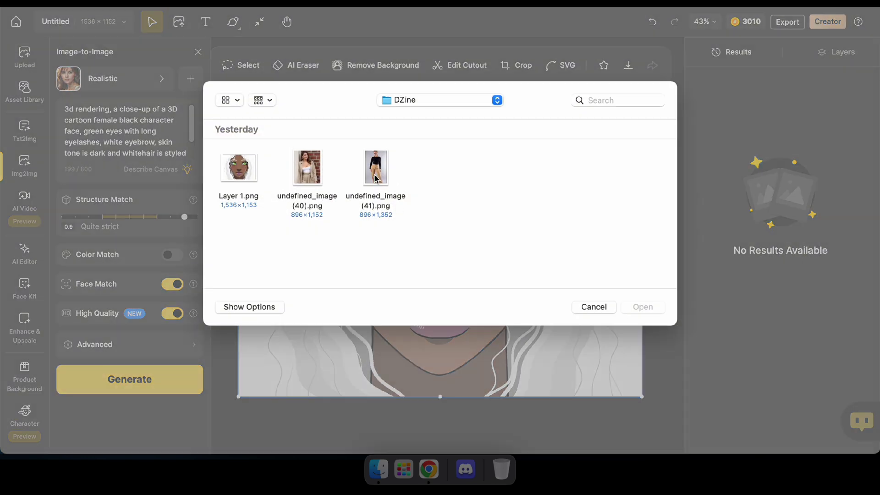
double_click(236, 163)
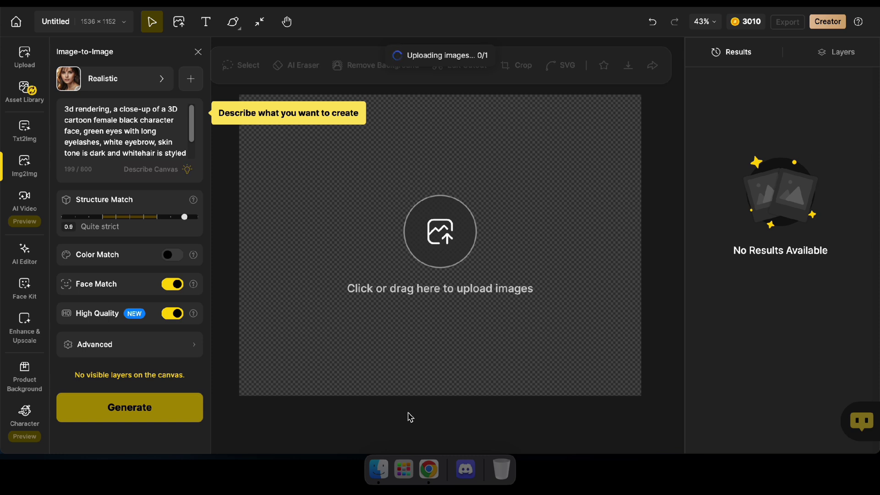
click(96, 116)
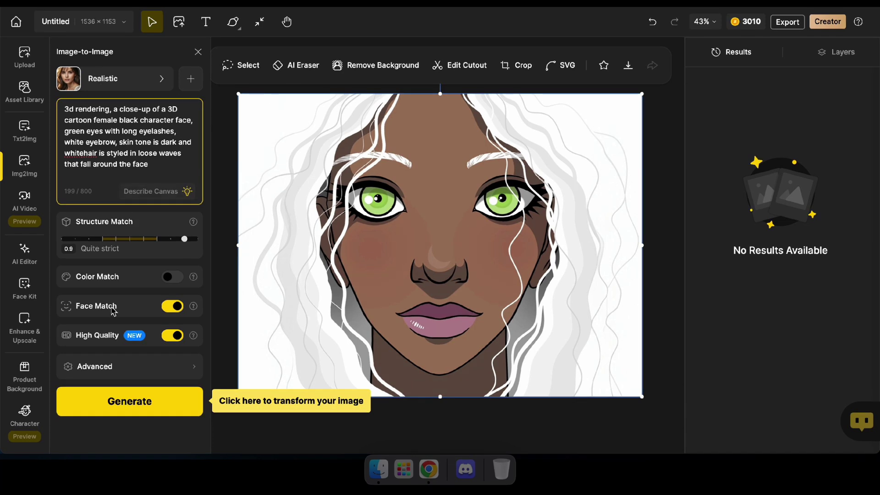
Render the face in 3D, place the fourth result on the canvas, and download it as a 1x PNG
click(105, 402)
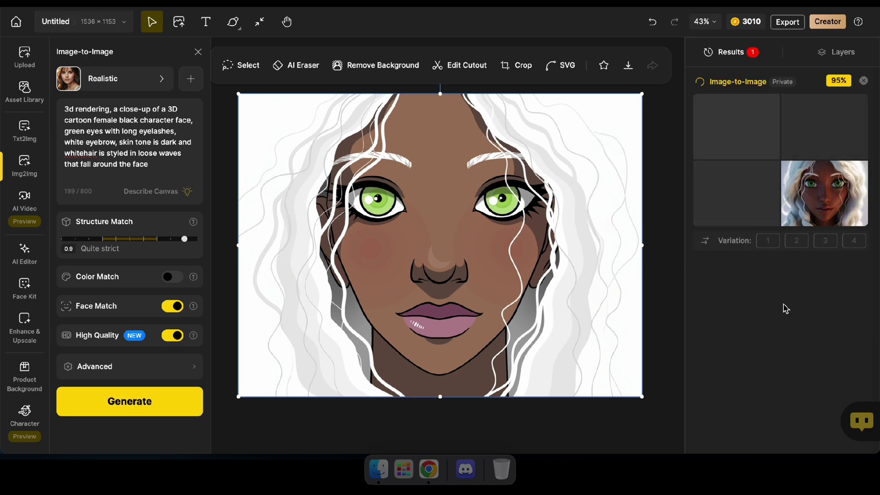
mouse_move(730, 190)
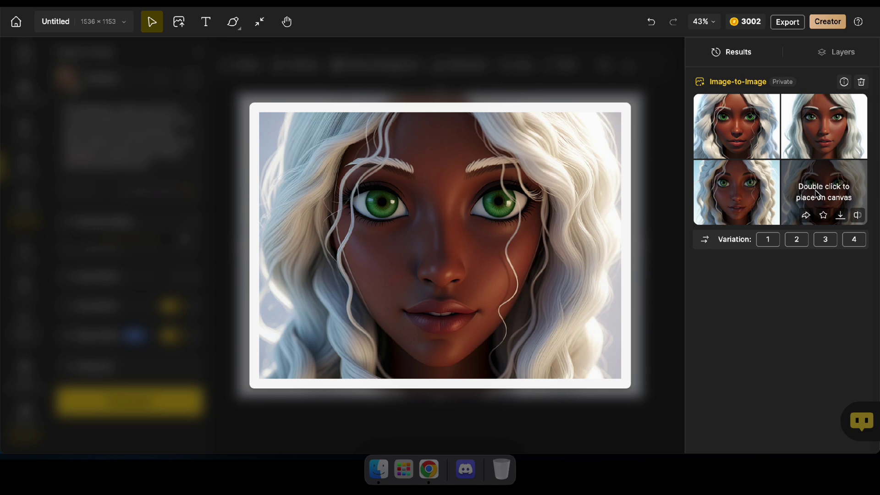
double_click(816, 194)
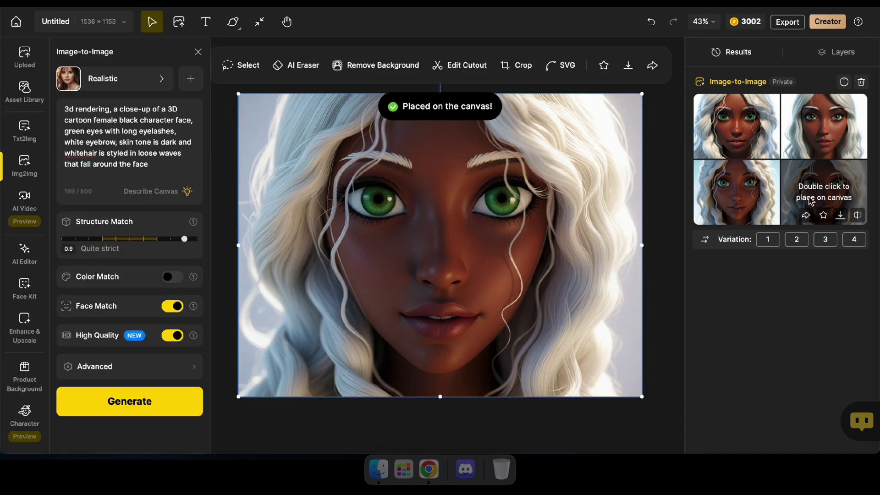
click(784, 23)
click(455, 293)
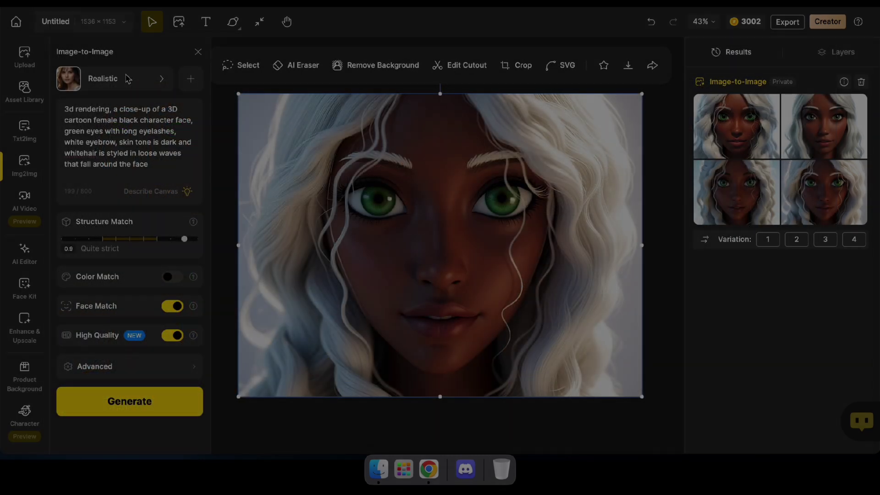
click(128, 79)
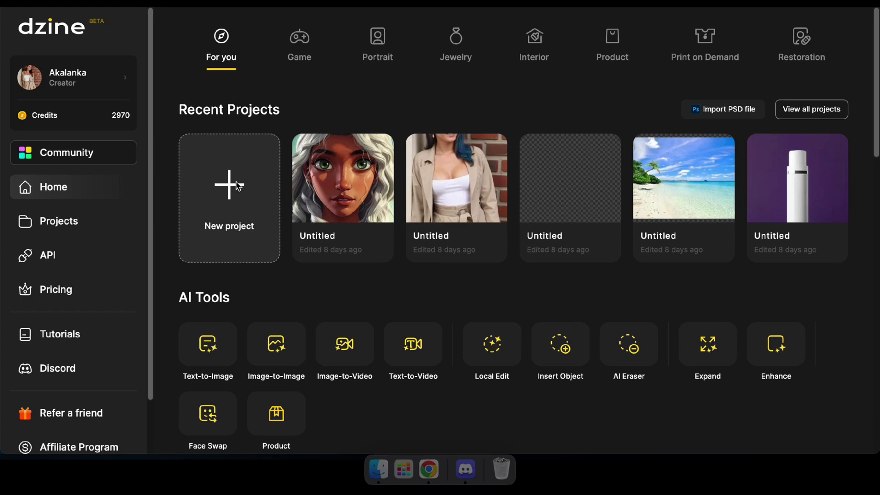
Start a new project and pick the Lip Boy preset in Consistent Character
click(232, 183)
click(231, 307)
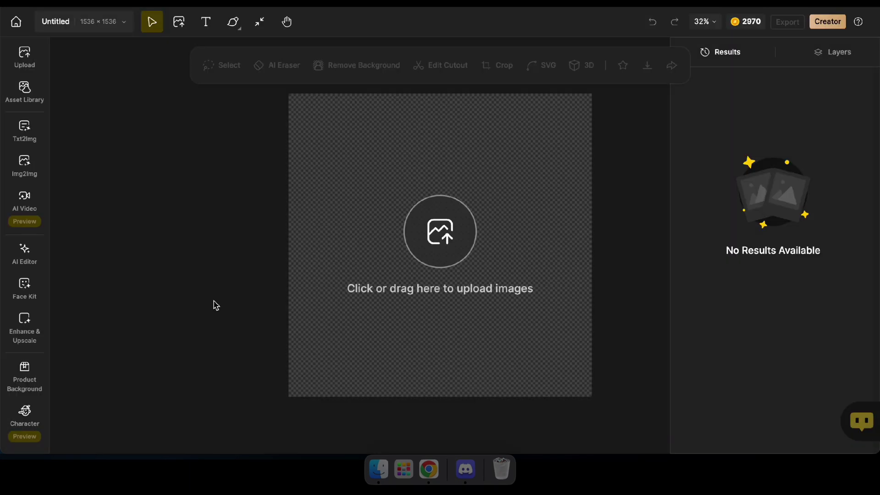
click(27, 427)
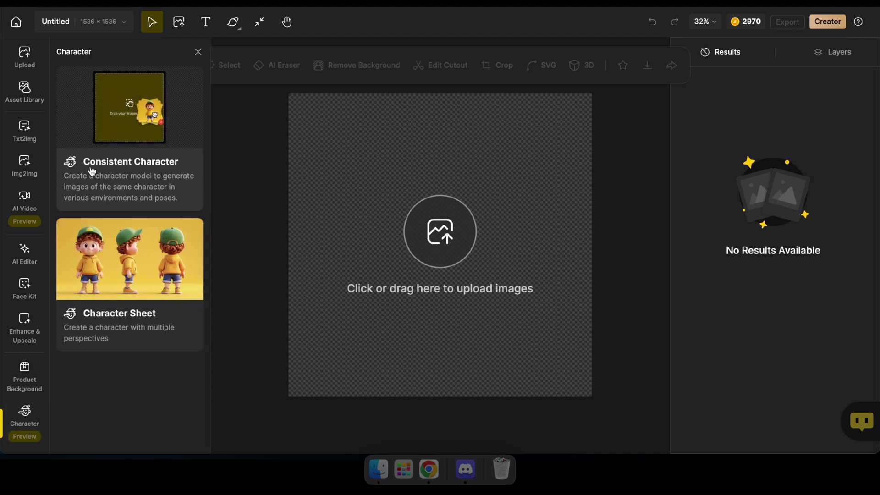
click(126, 171)
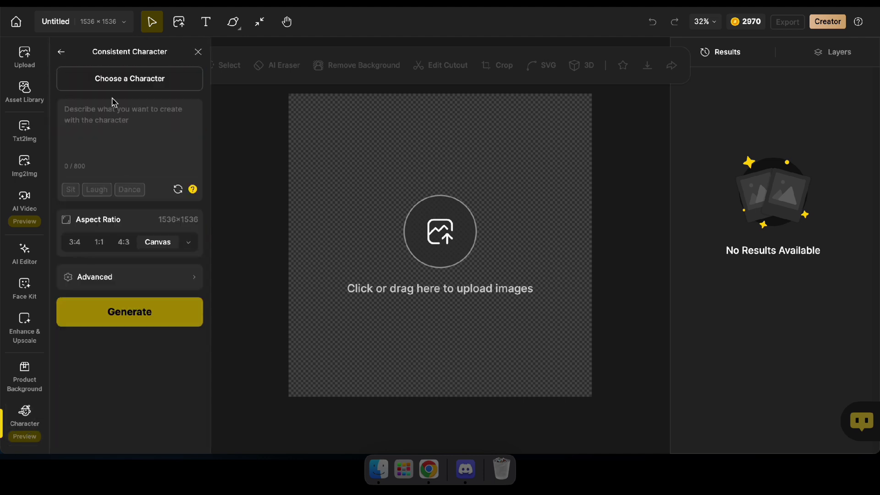
click(105, 84)
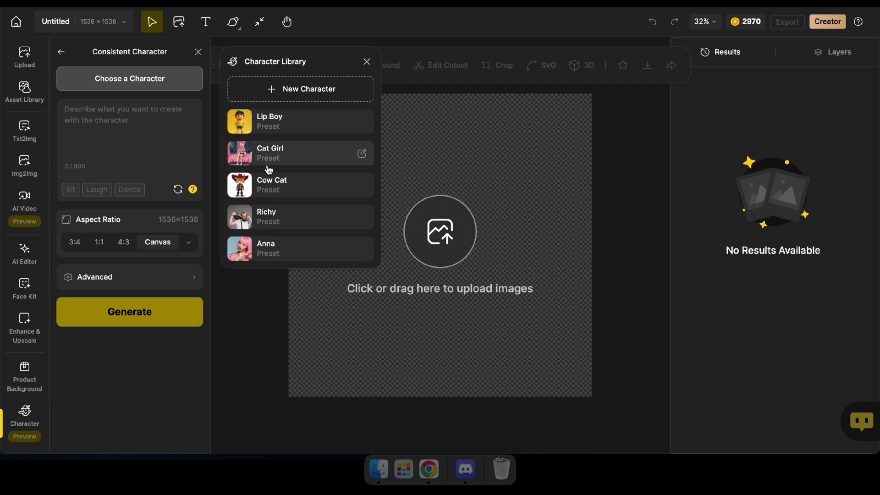
click(275, 94)
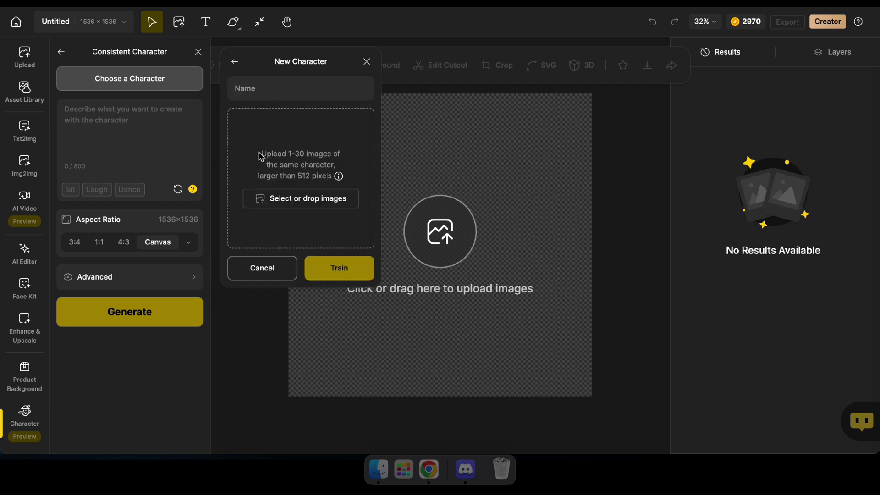
click(262, 275)
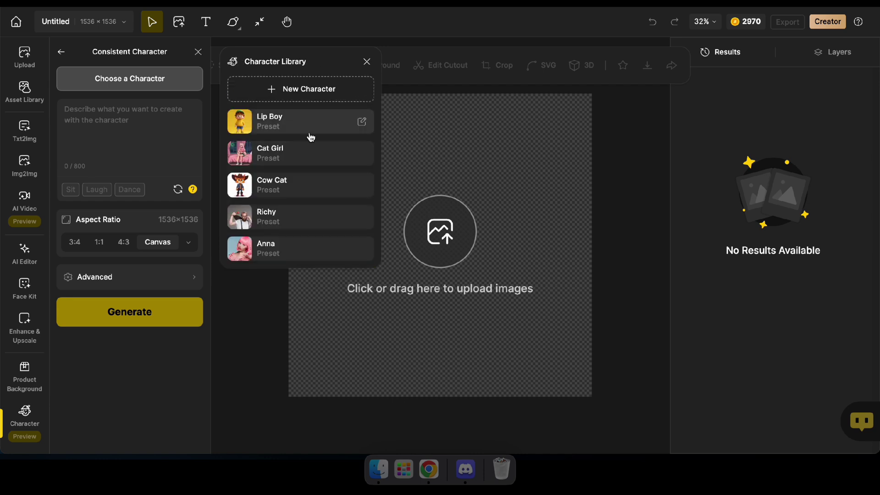
click(276, 122)
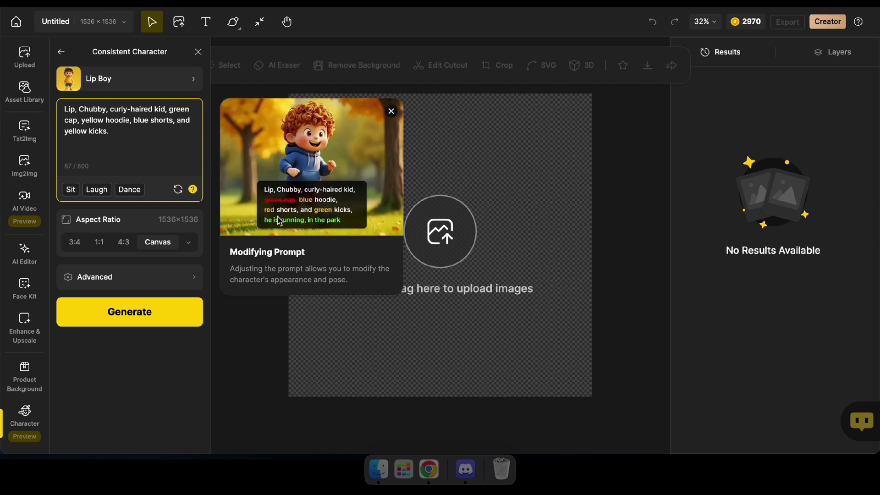
Fill the prompt with the painting scene and change the green cap and yellow hoodie to red
click(114, 145)
key(ctrl+a)
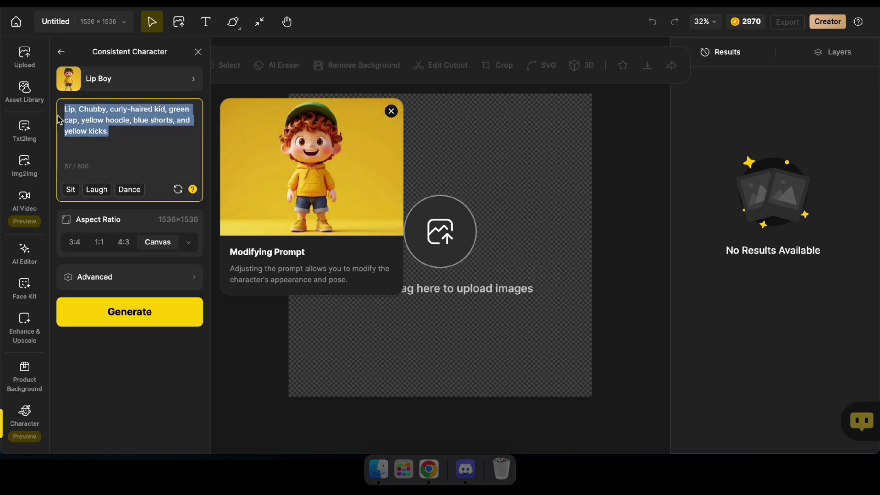
key(BackSpace)
click(178, 190)
click(110, 189)
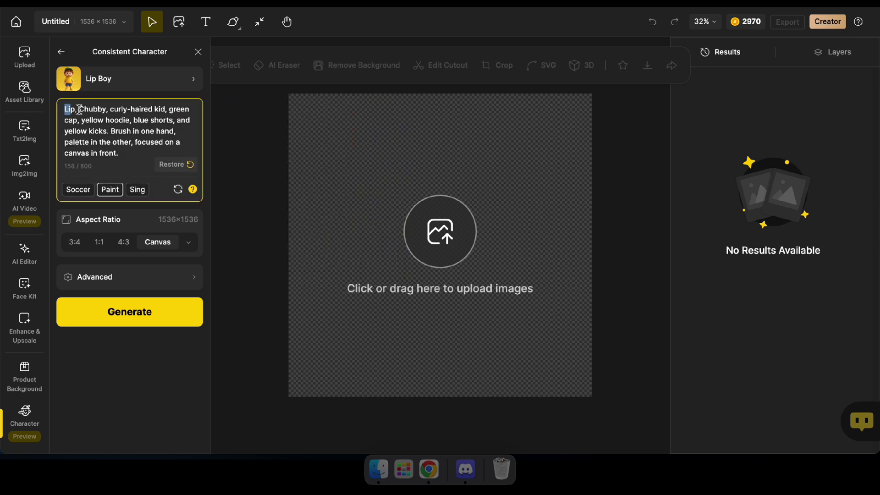
double_click(178, 109)
text(red)
double_click(96, 121)
text(red)
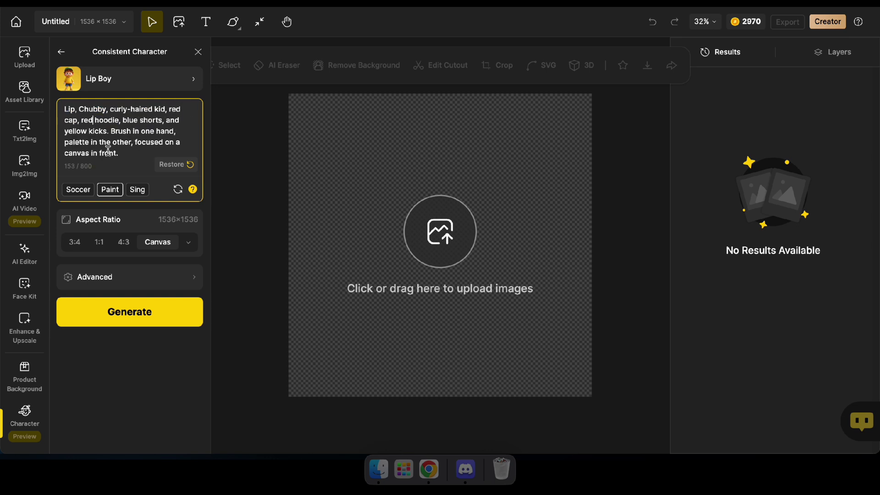
Generate the Lip Boy painting images and preview the results
click(108, 318)
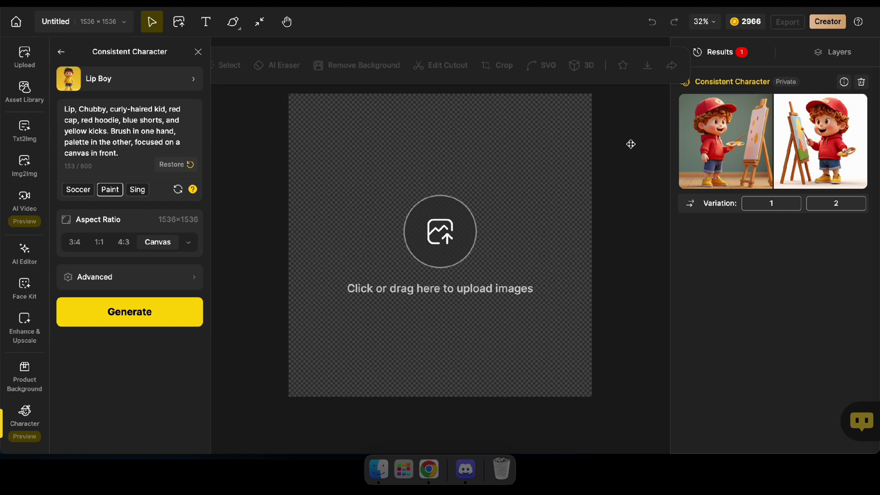
mouse_move(716, 133)
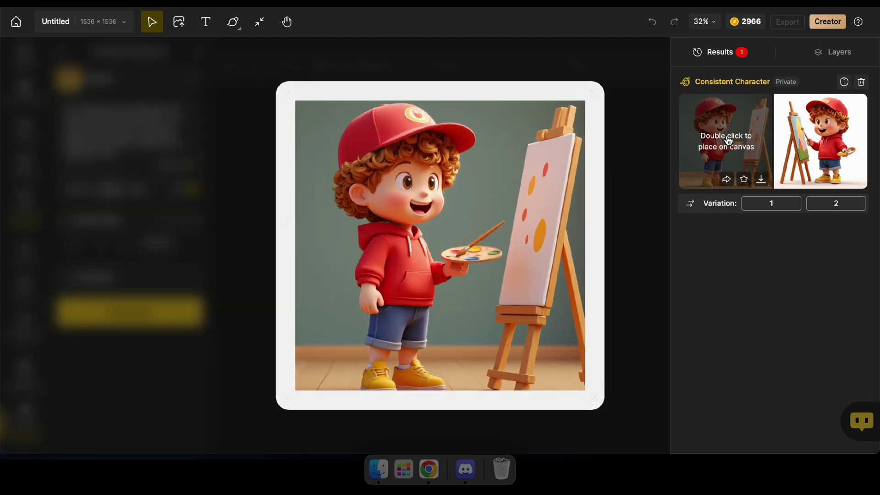
mouse_move(800, 138)
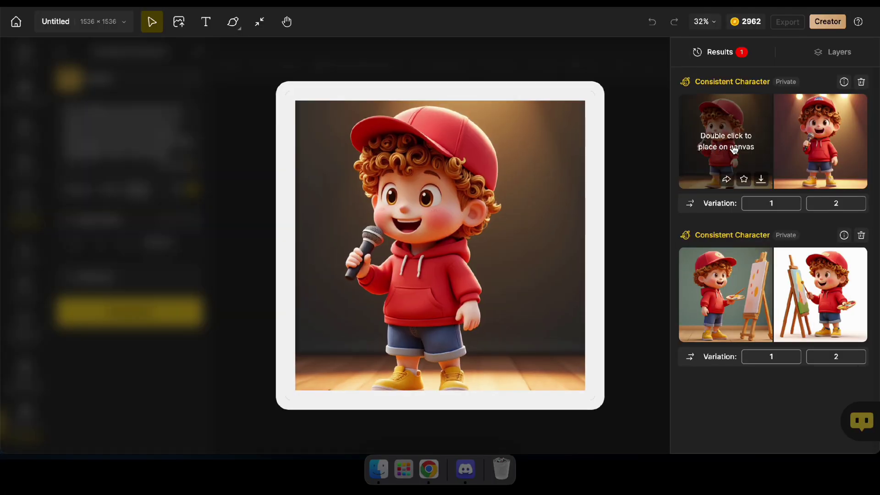
mouse_move(795, 145)
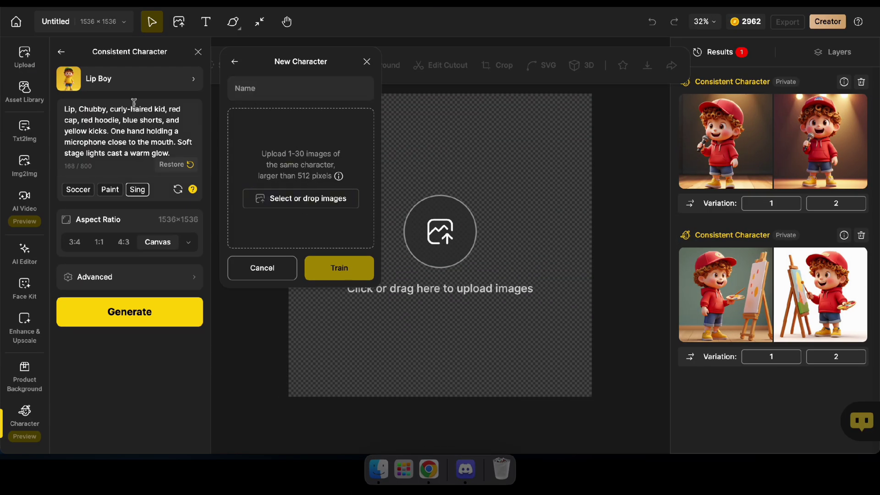
click(63, 54)
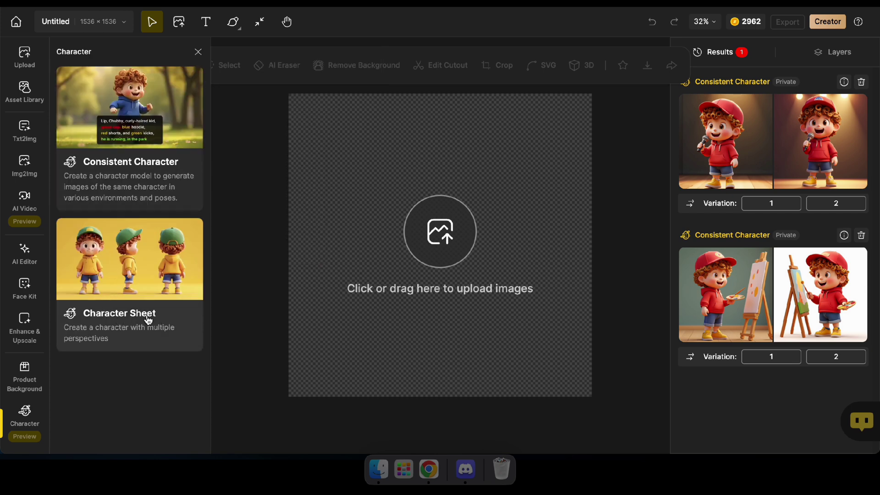
Start a Character Sheet with the Cozy 3D style
click(151, 280)
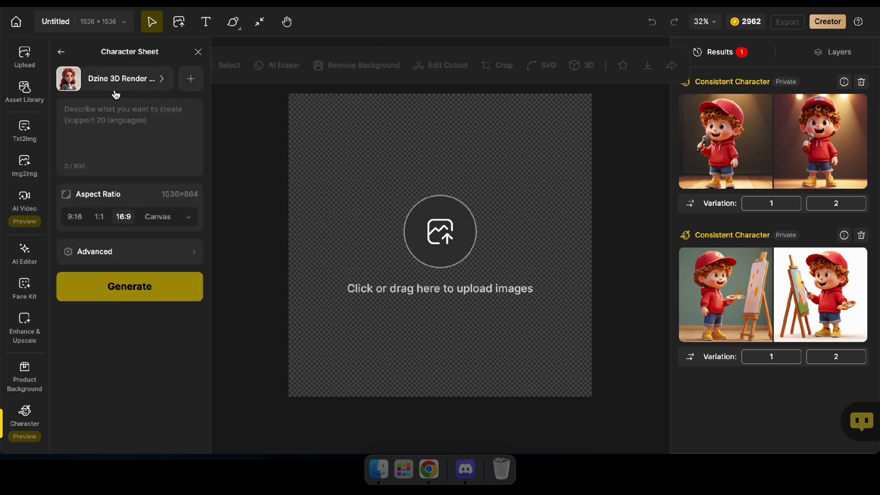
click(122, 120)
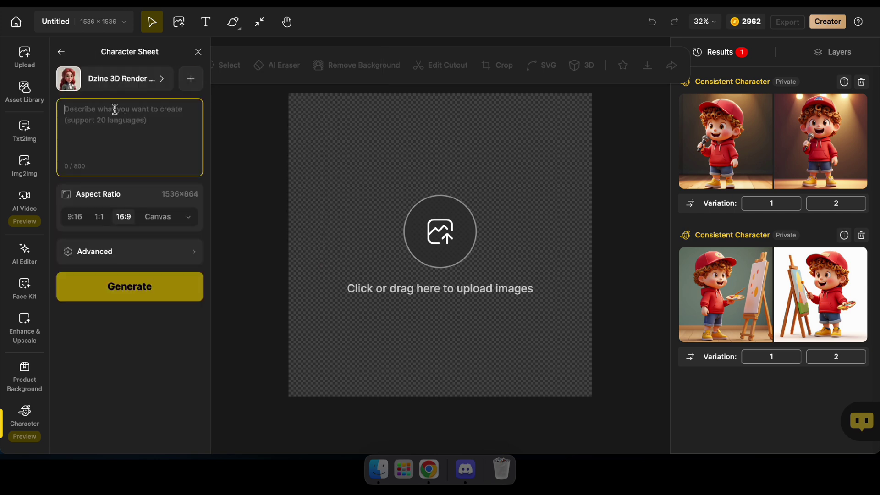
click(119, 77)
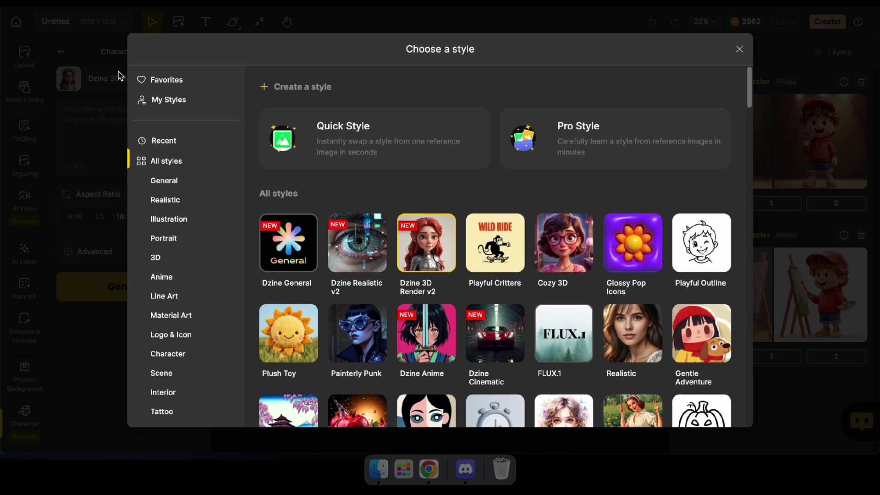
click(555, 237)
Generate a character sheet for 'beautiful girl in a white dress' and preview it
click(74, 114)
text(beautiful girl)
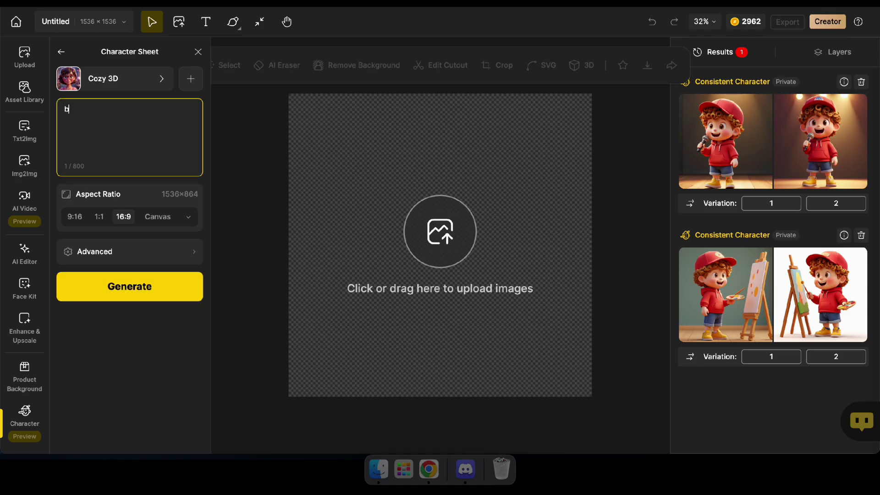
text( in a whit)
key(BackSpace)
key(BackSpace)
key(BackSpace)
text(in a white dress)
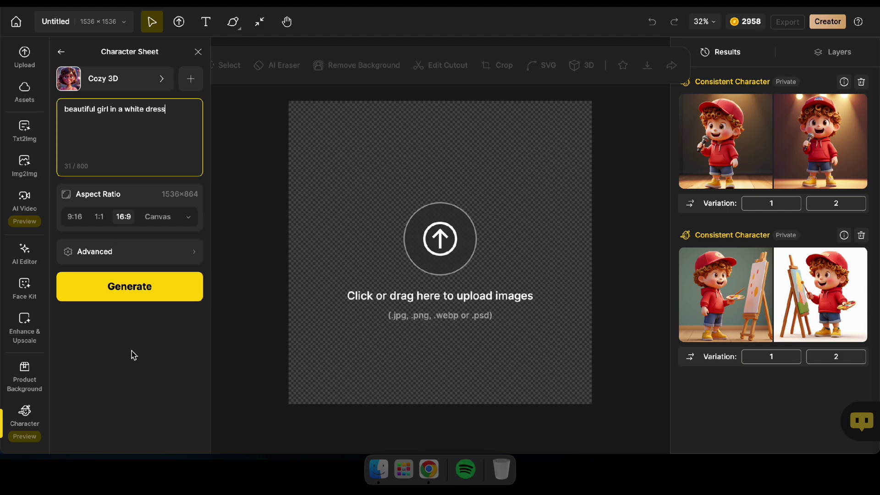
click(158, 290)
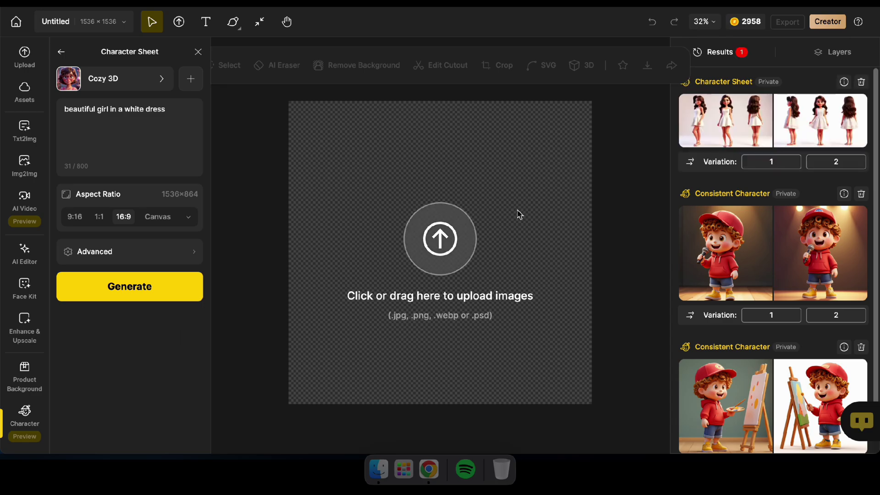
mouse_move(713, 132)
mouse_move(810, 117)
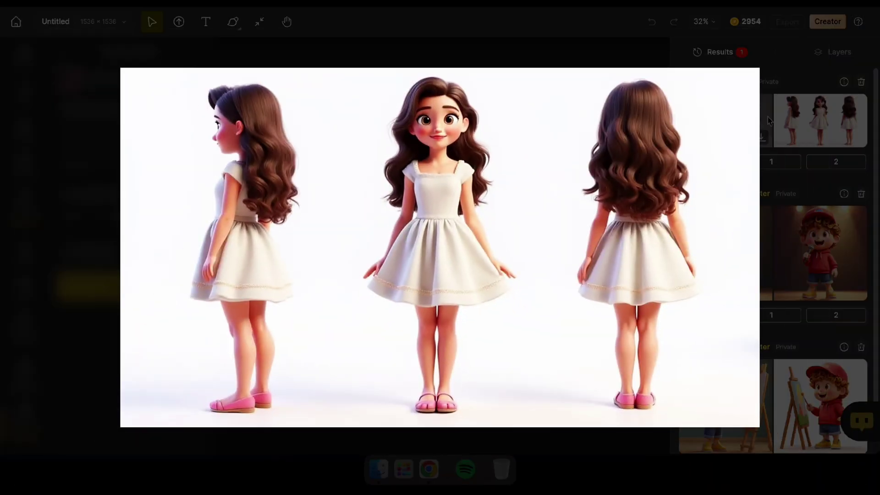